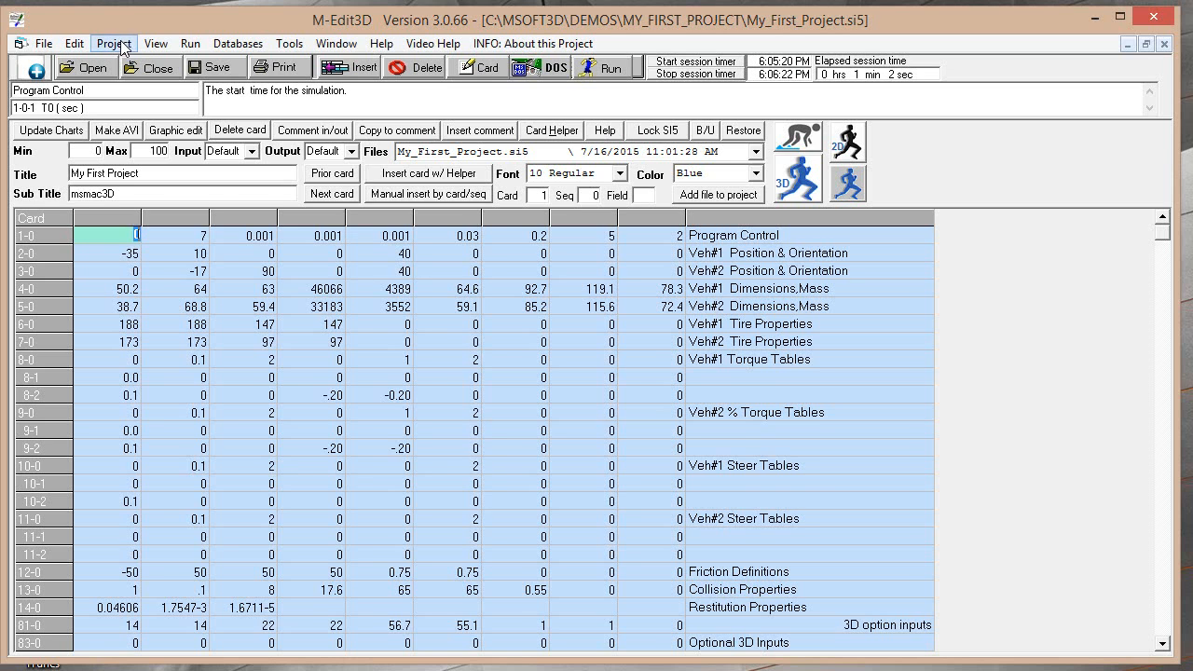
Check the existing Open Project folder choices and open the Config settings in the program options
{"action": "left_click", "coordinate": [115, 44]}
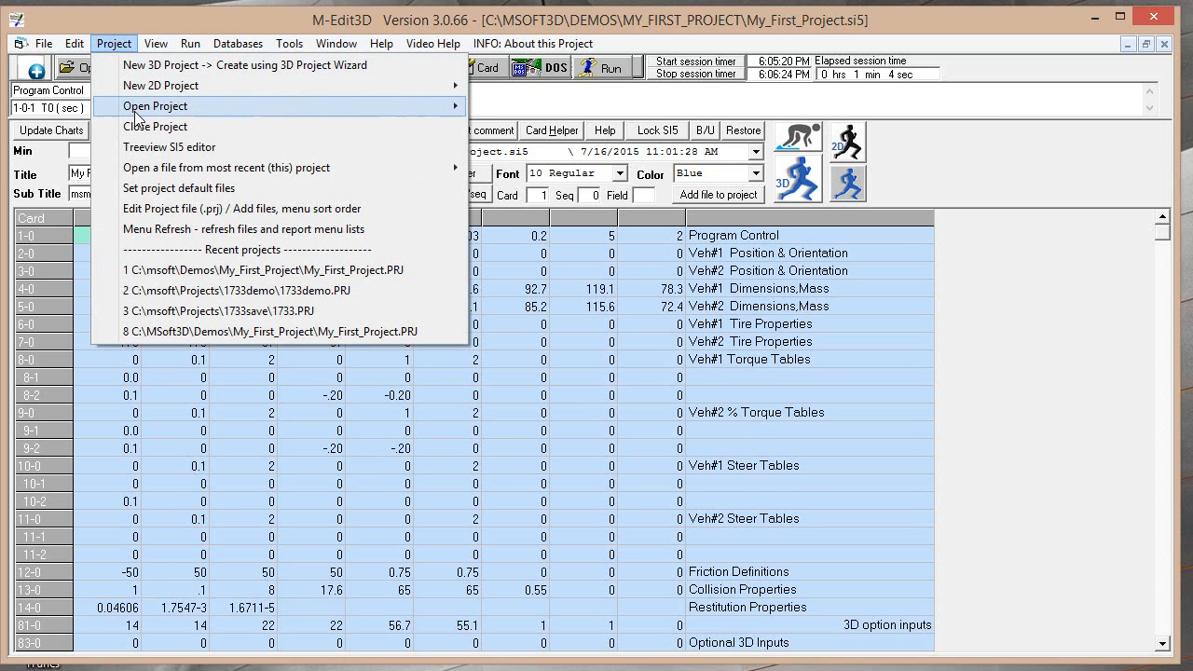
{"action": "mouse_move", "coordinate": [136, 113]}
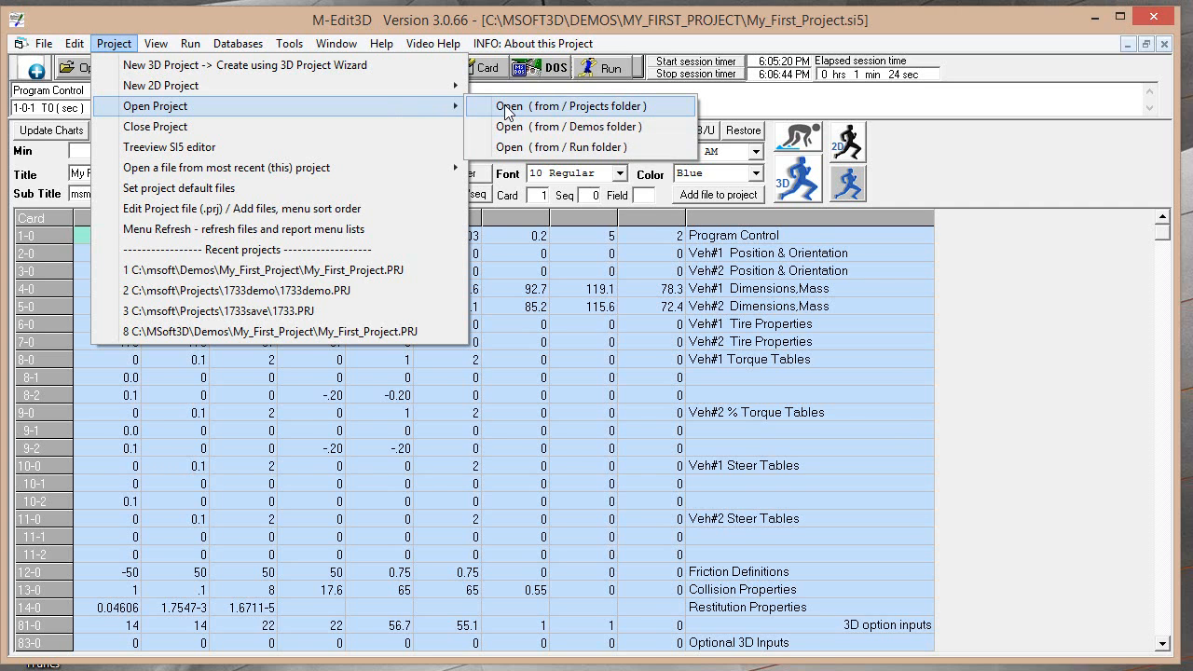
{"action": "mouse_move", "coordinate": [291, 47]}
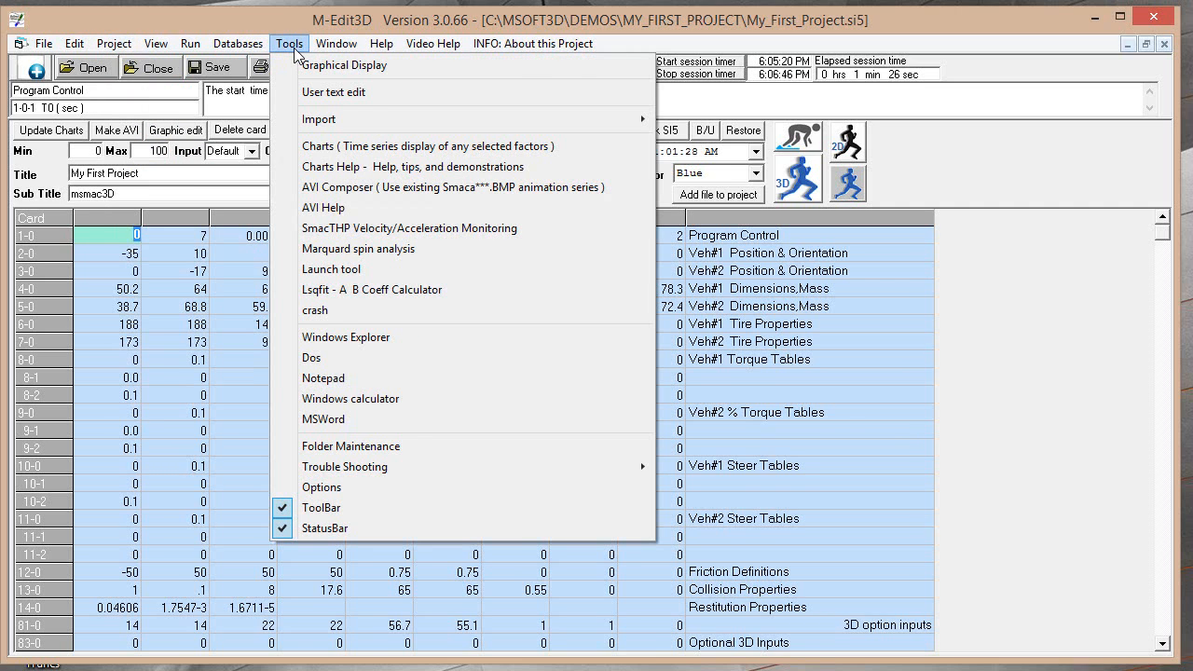
{"action": "left_click", "coordinate": [313, 488]}
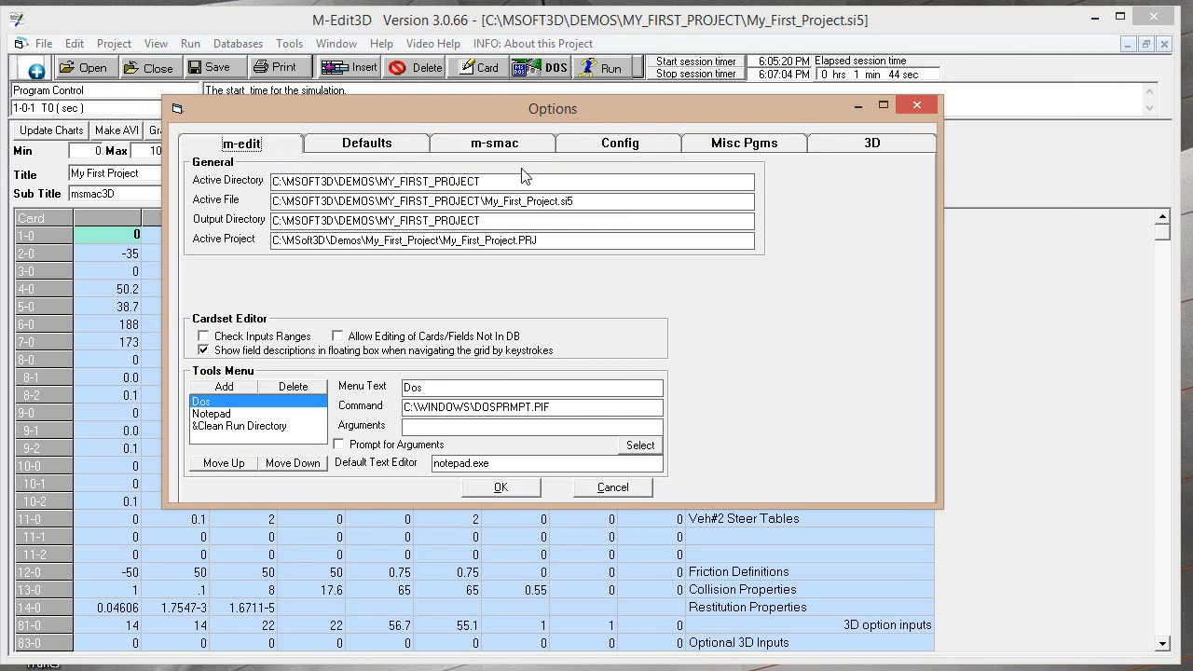
{"action": "left_click", "coordinate": [621, 146]}
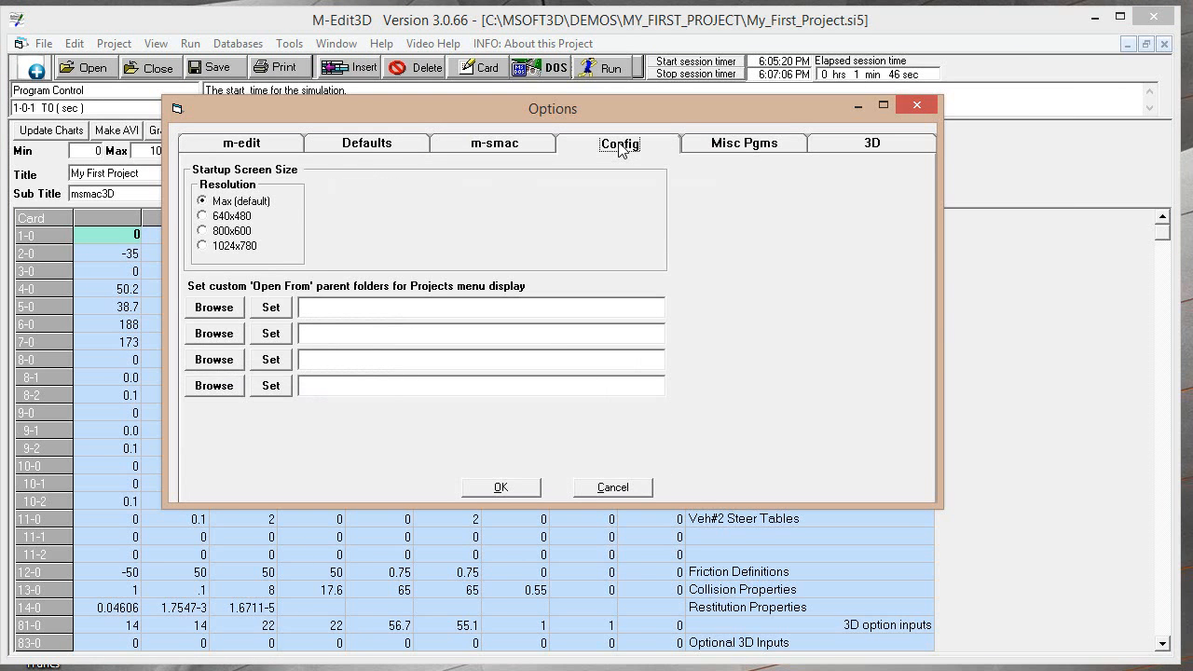
Choose C:\msoft\Demos\ as the first custom 'Open From' parent folder for projects
{"action": "left_click", "coordinate": [215, 309]}
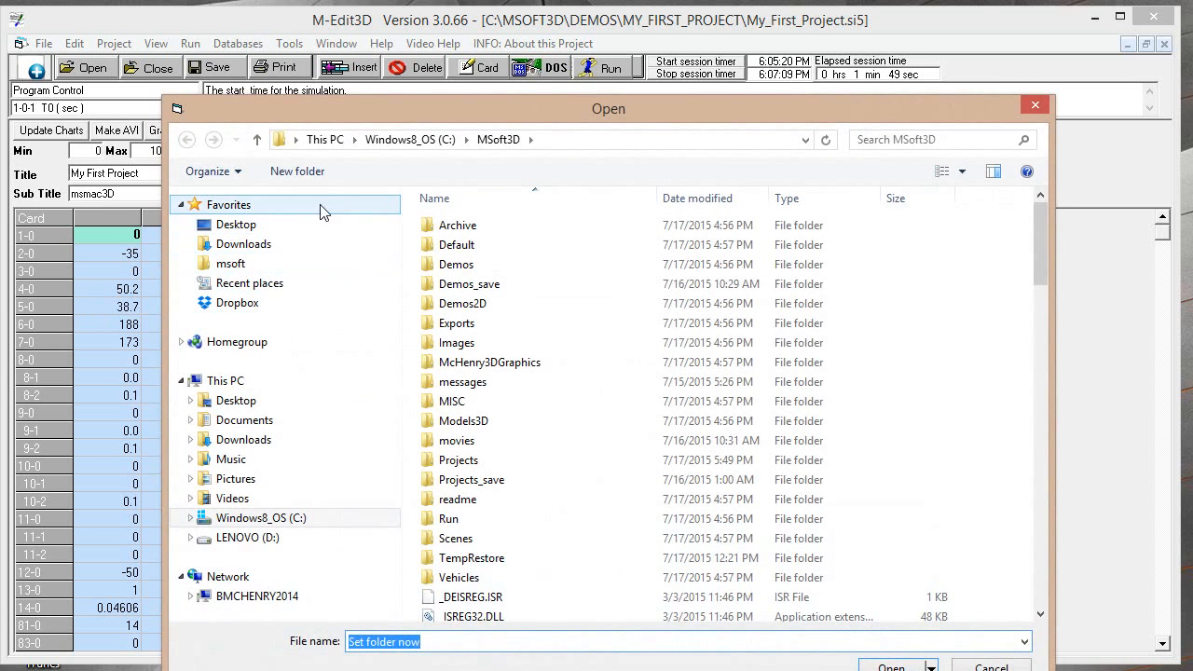
{"action": "left_click", "coordinate": [379, 139]}
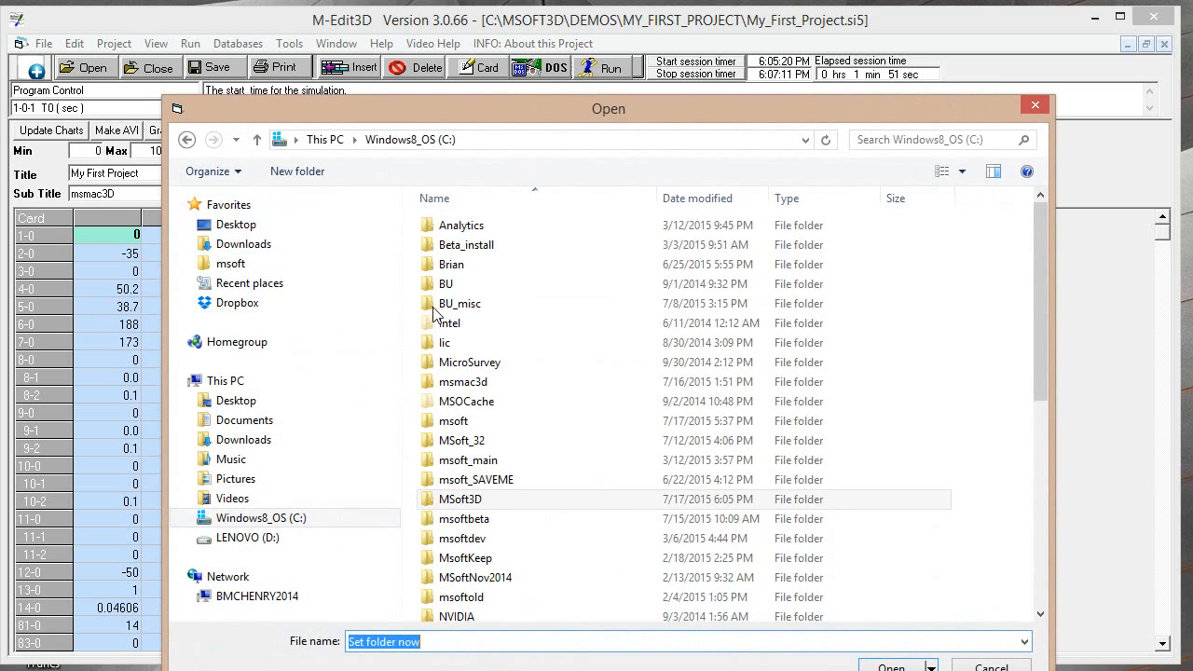
{"action": "double_click", "coordinate": [455, 421]}
{"action": "left_click", "coordinate": [494, 316]}
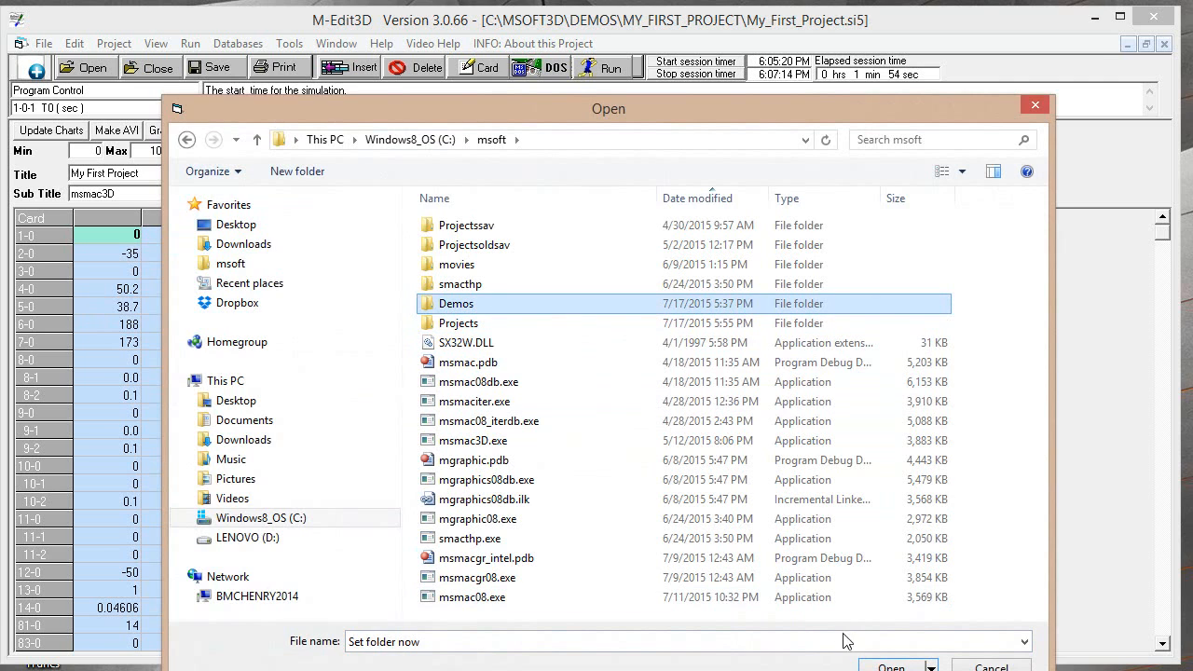
{"action": "double_click", "coordinate": [494, 315]}
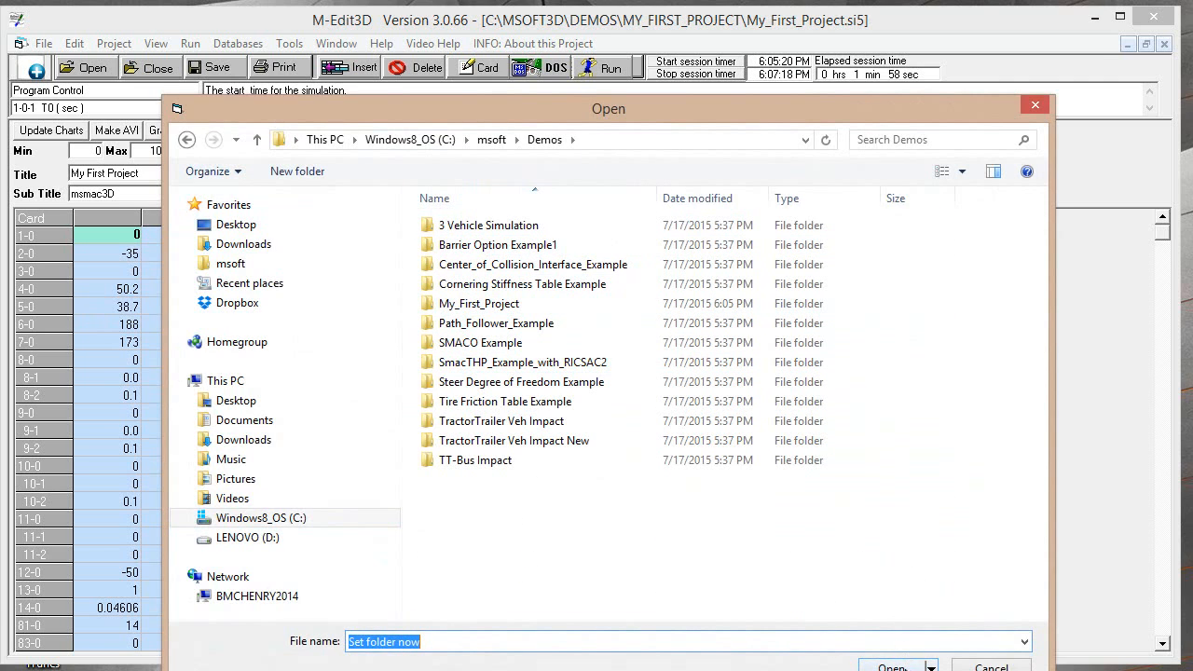
{"action": "left_click", "coordinate": [891, 665]}
Choose C:\msoft\Projects\ as the second custom 'Open From' parent folder for projects
{"action": "left_click", "coordinate": [235, 335]}
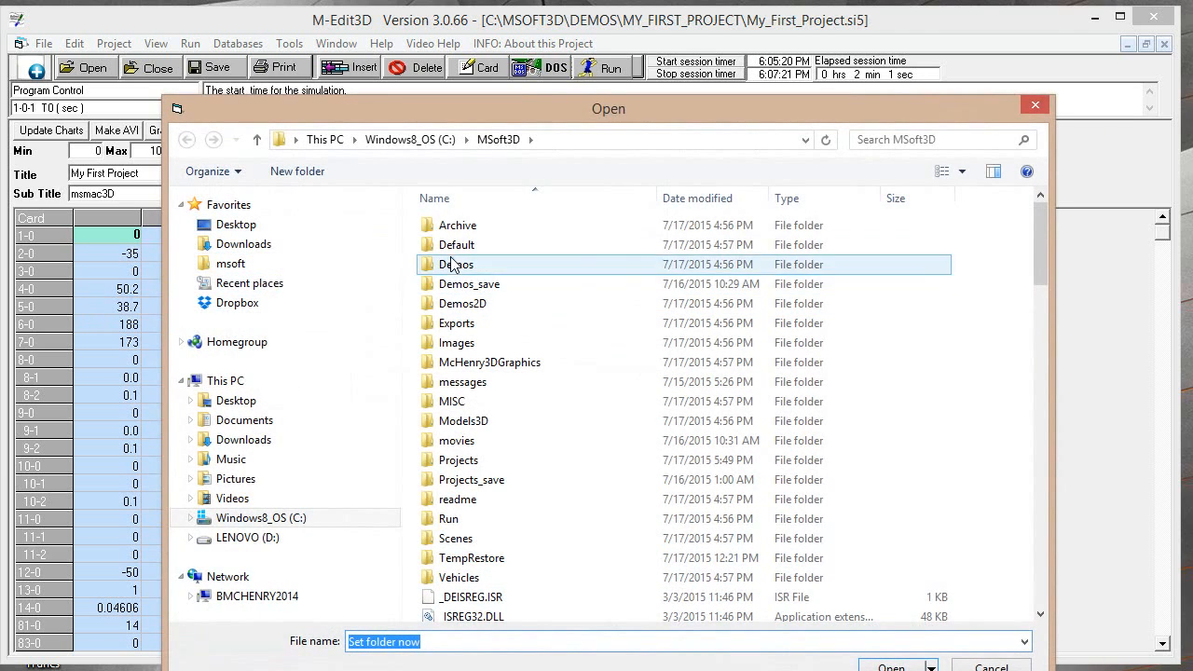
{"action": "left_click", "coordinate": [408, 140]}
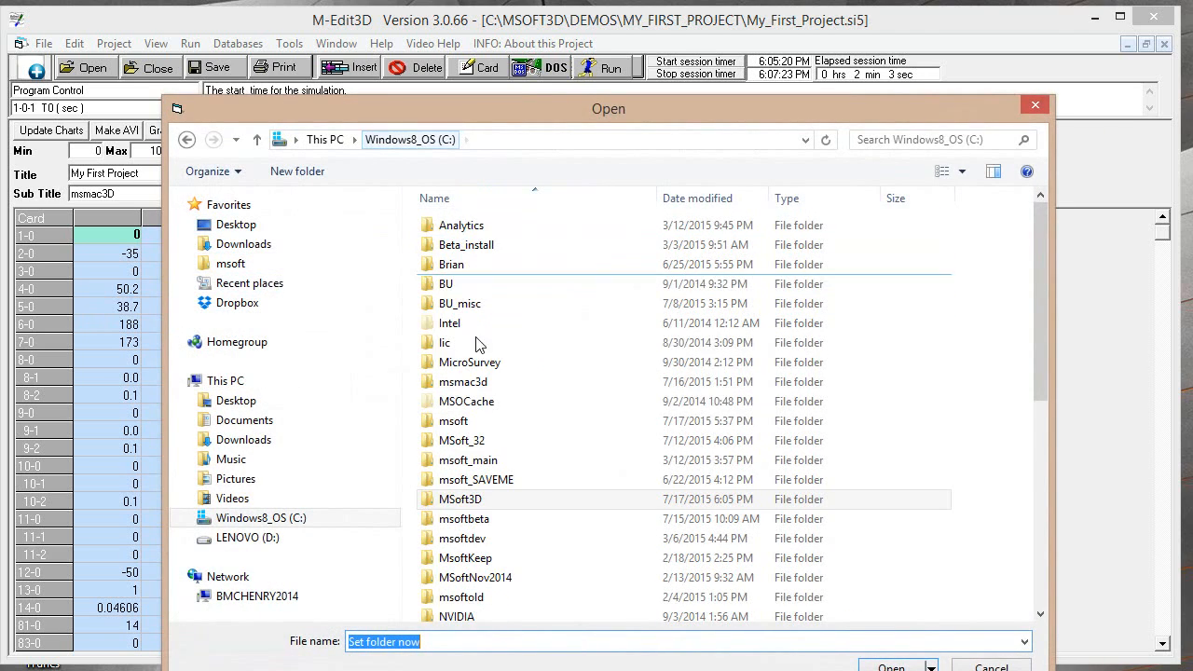
{"action": "double_click", "coordinate": [473, 422]}
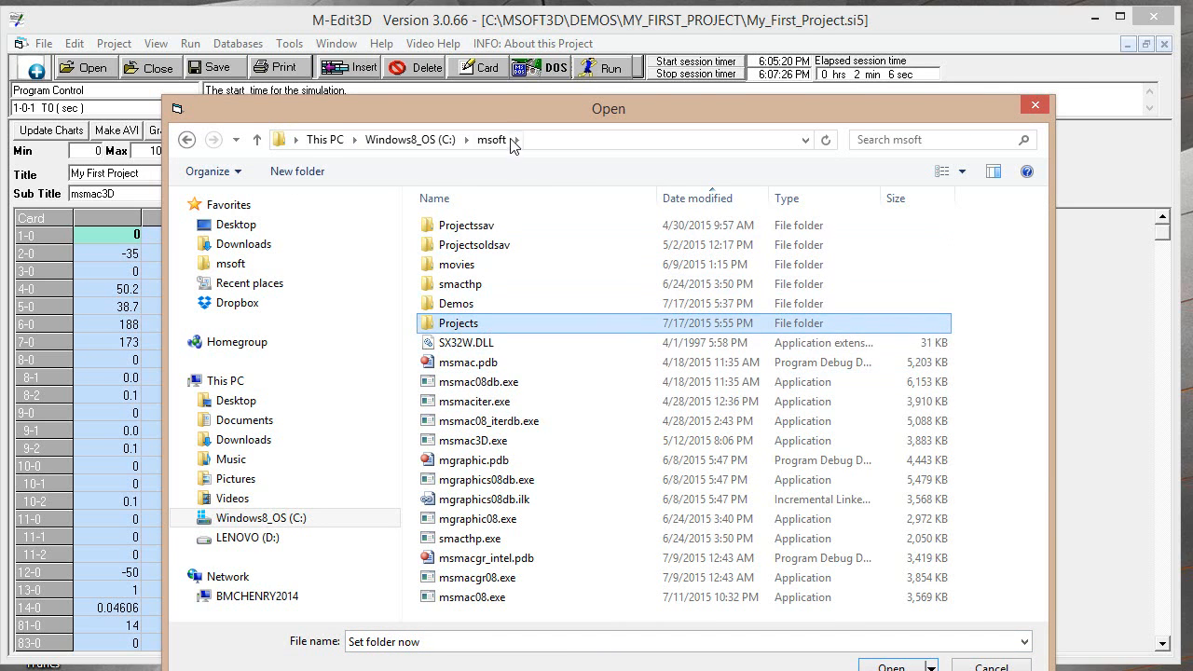
{"action": "left_click_drag", "start_coordinate": [496, 107], "coordinate": [410, 44]}
{"action": "left_click", "coordinate": [805, 606]}
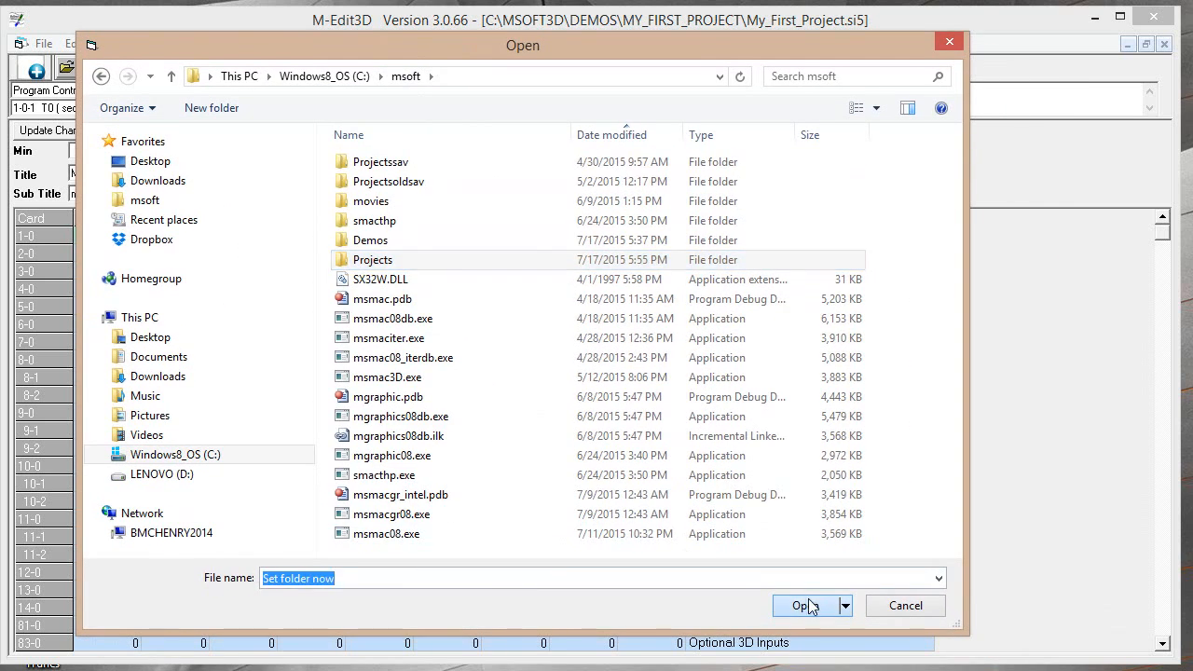
{"action": "left_click", "coordinate": [806, 606]}
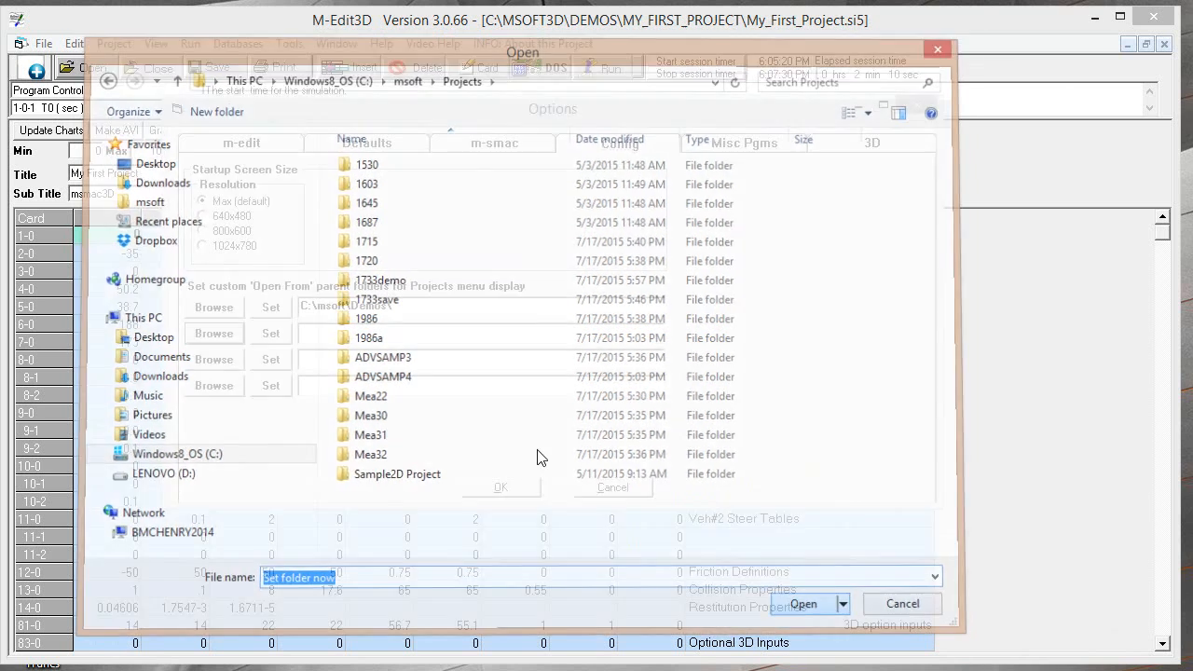
Set both custom parent folders, change the startup screen size to 800x600 and accept the options
{"action": "left_click", "coordinate": [272, 309]}
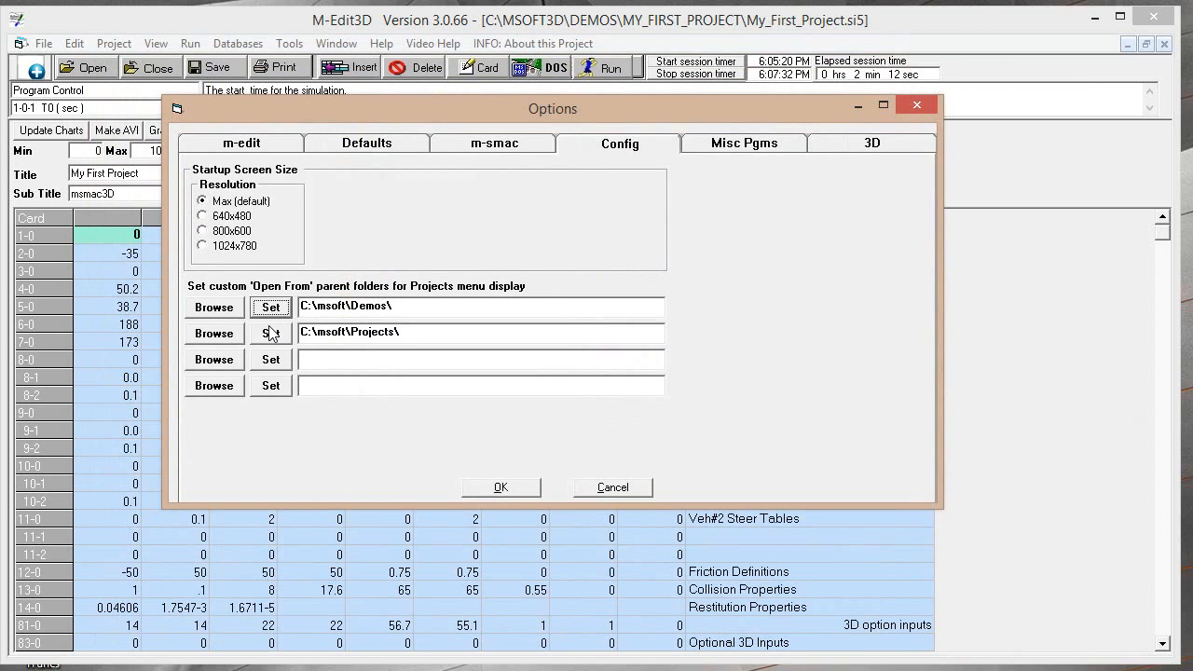
{"action": "left_click", "coordinate": [269, 331]}
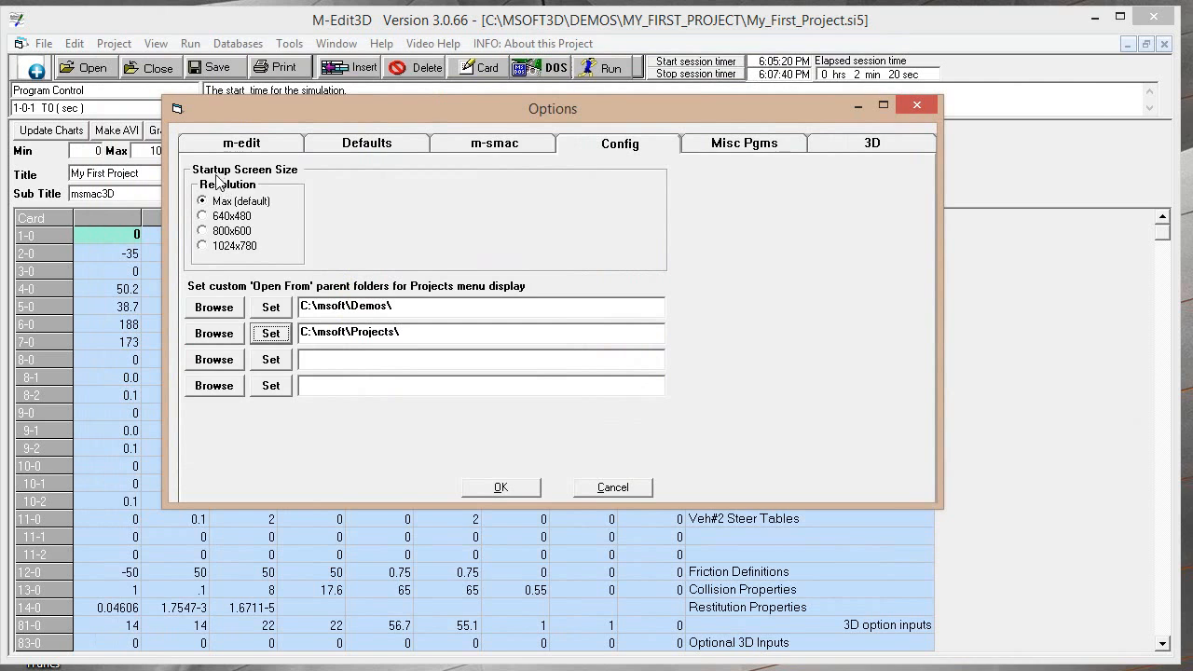
{"action": "left_click", "coordinate": [203, 231]}
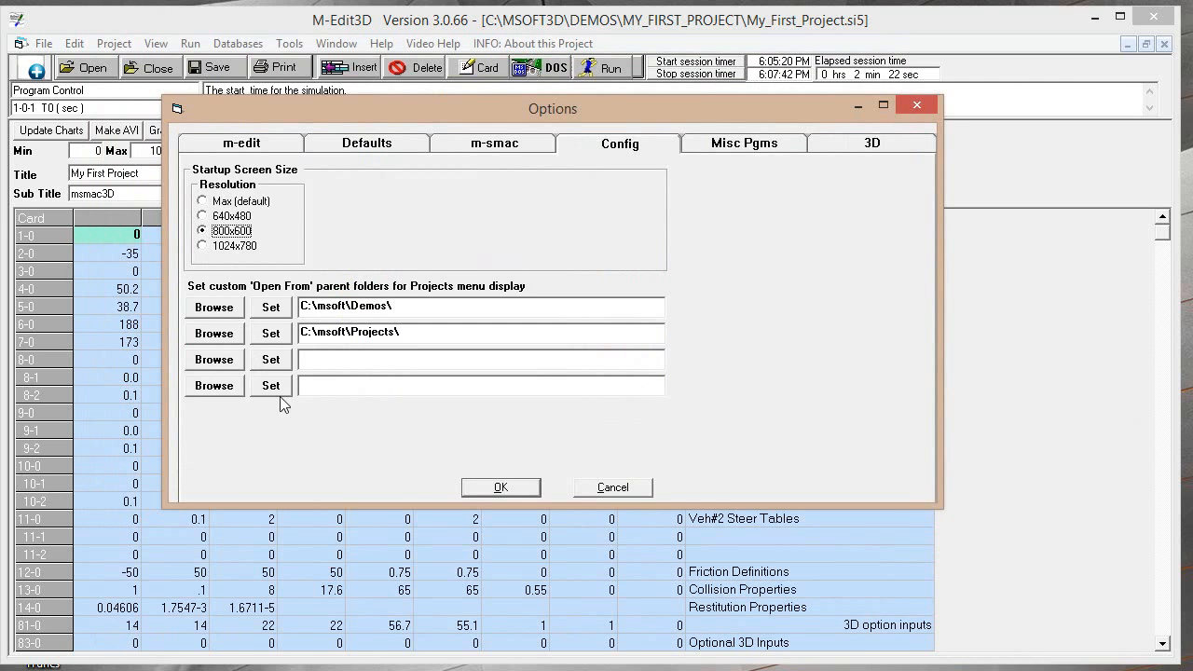
{"action": "left_click", "coordinate": [486, 482]}
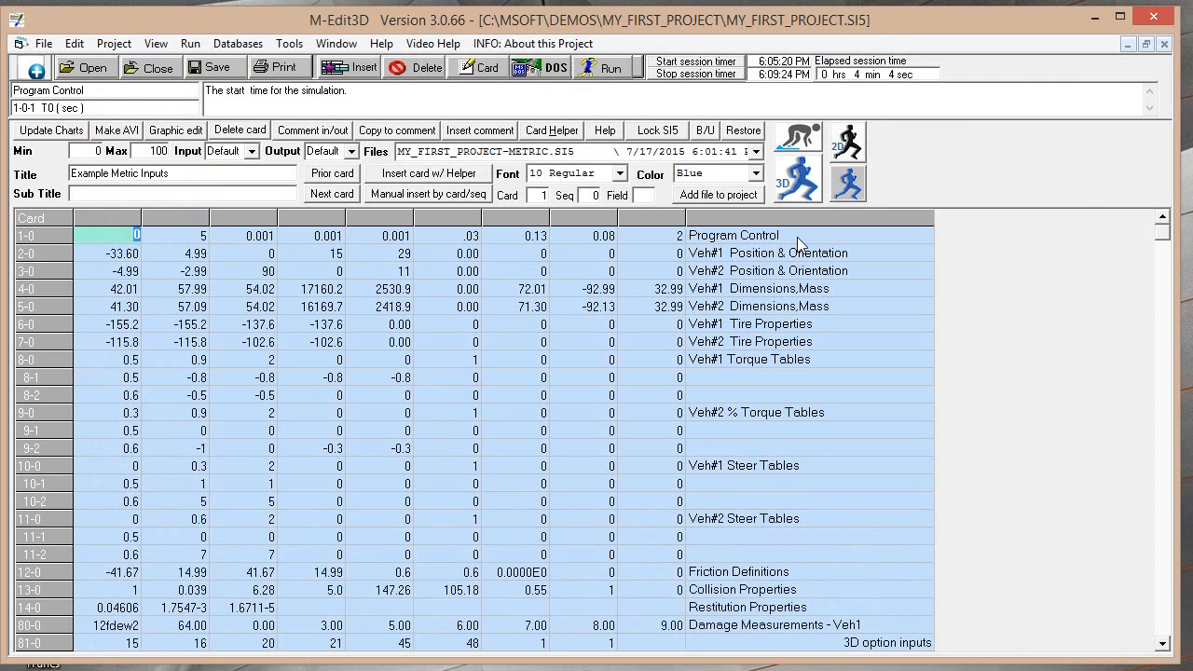
Open My_First_Project.PRJ through the custom C:\msoft\Demos\ folder entry, choosing not to upgrade it to 3D now
{"action": "left_click", "coordinate": [115, 43]}
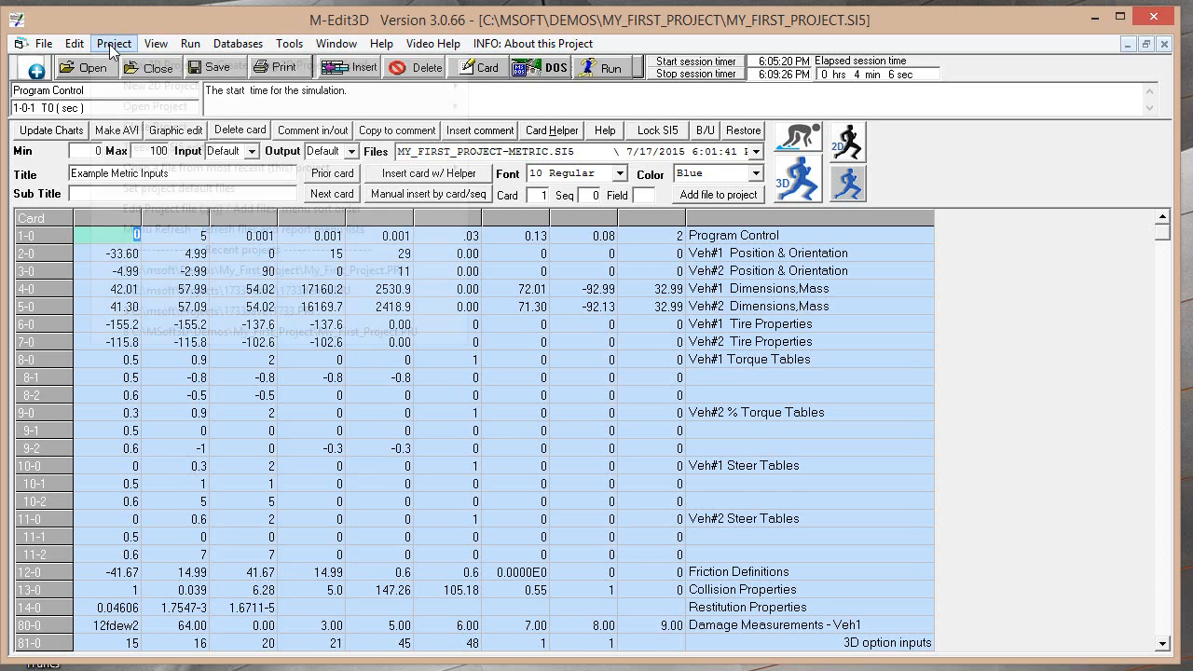
{"action": "mouse_move", "coordinate": [137, 113]}
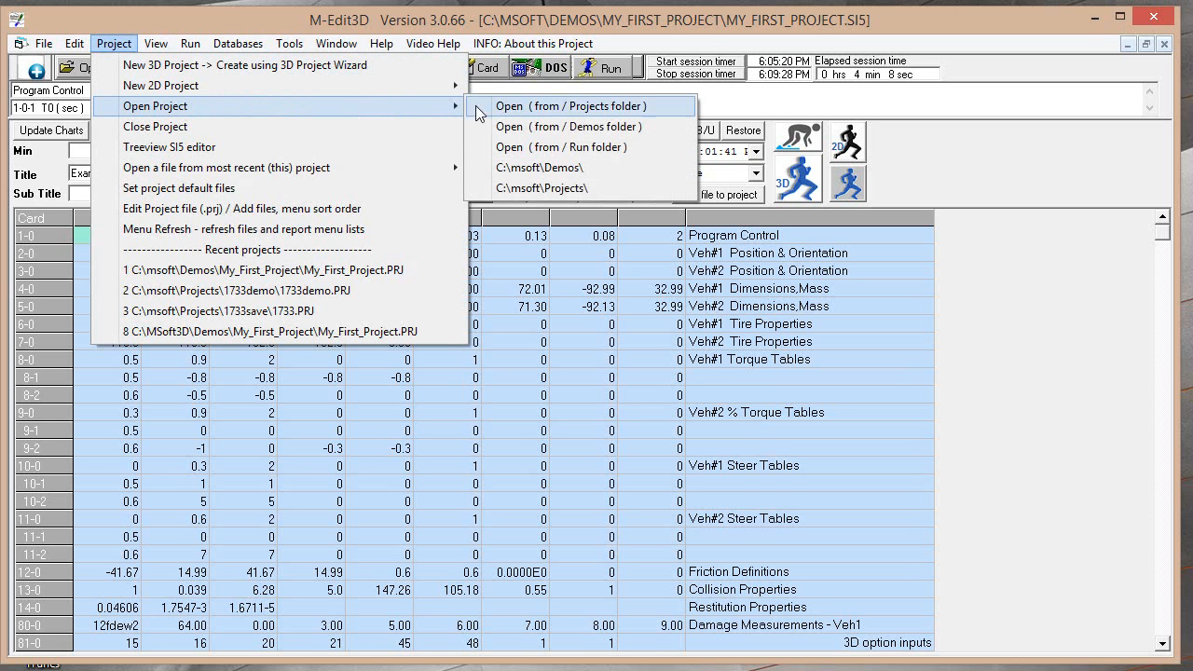
{"action": "left_click", "coordinate": [519, 170]}
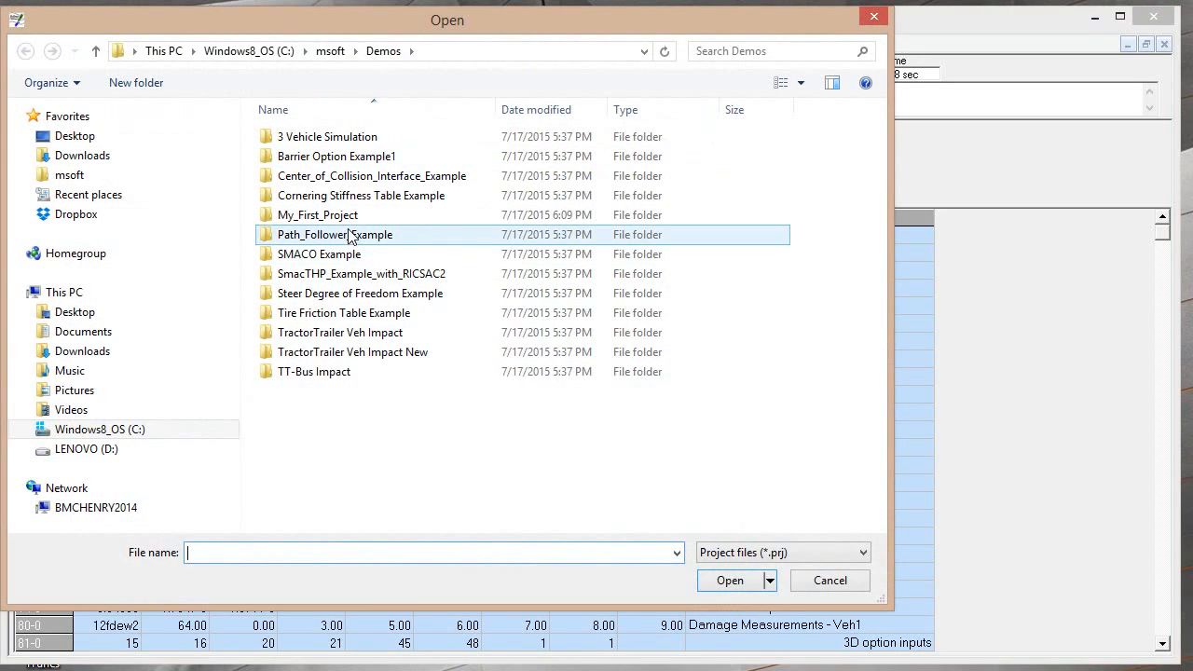
{"action": "left_click", "coordinate": [338, 218]}
{"action": "left_click", "coordinate": [731, 580]}
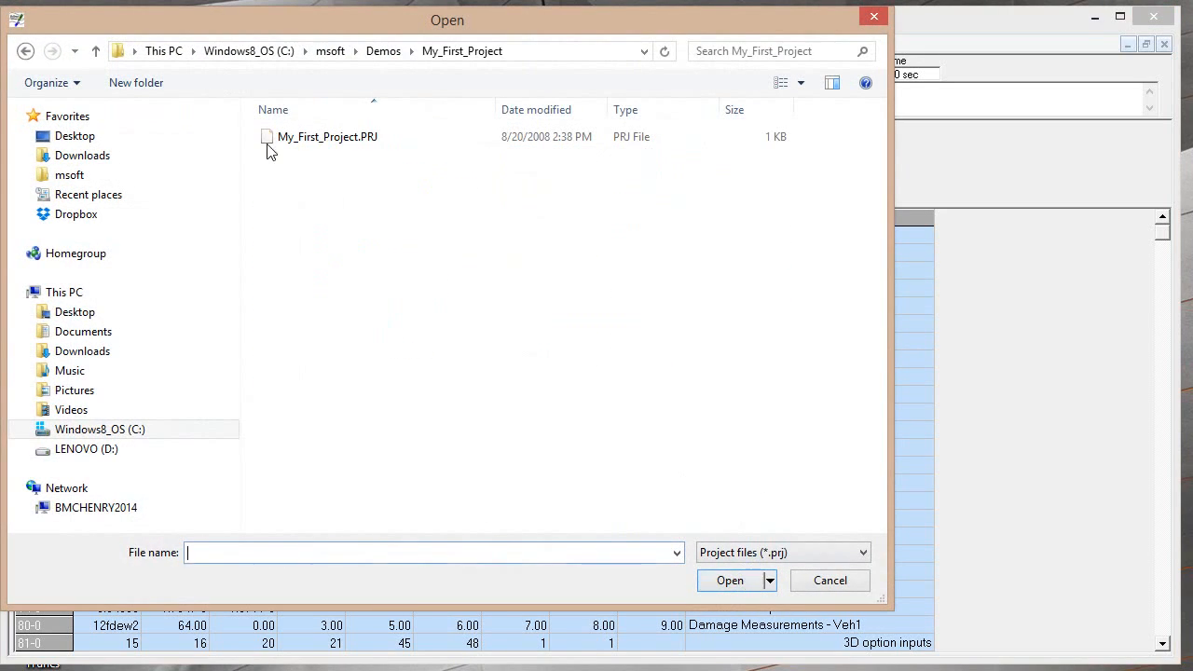
{"action": "left_click", "coordinate": [289, 136]}
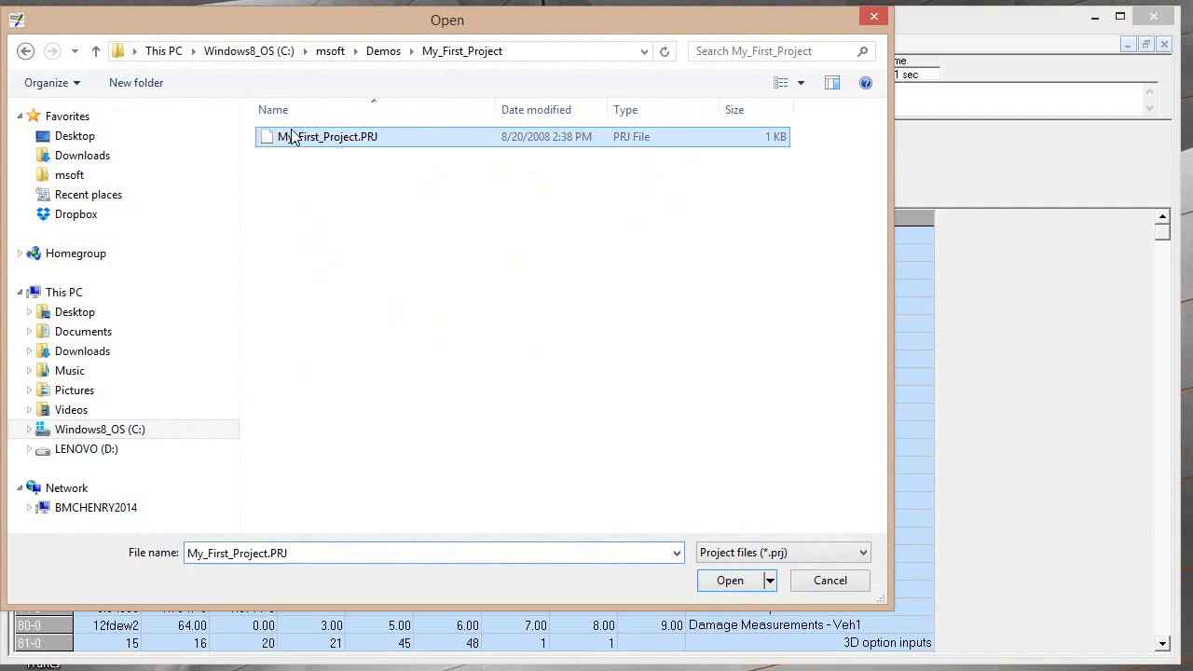
{"action": "left_click", "coordinate": [730, 580]}
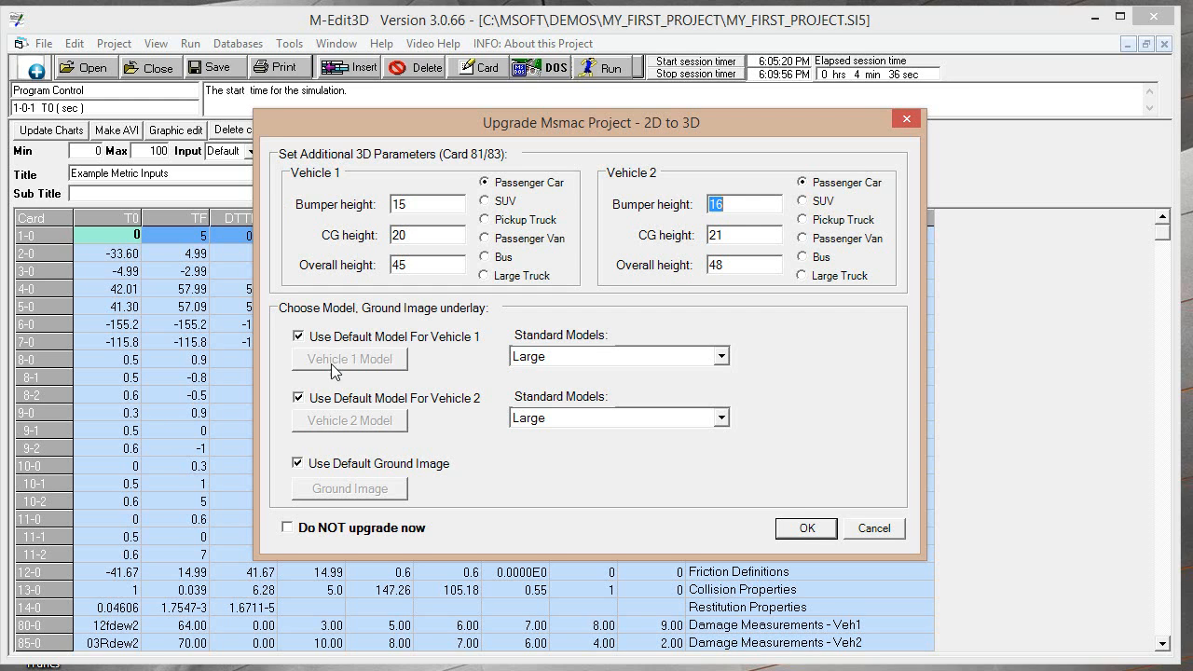
{"action": "left_click", "coordinate": [312, 529]}
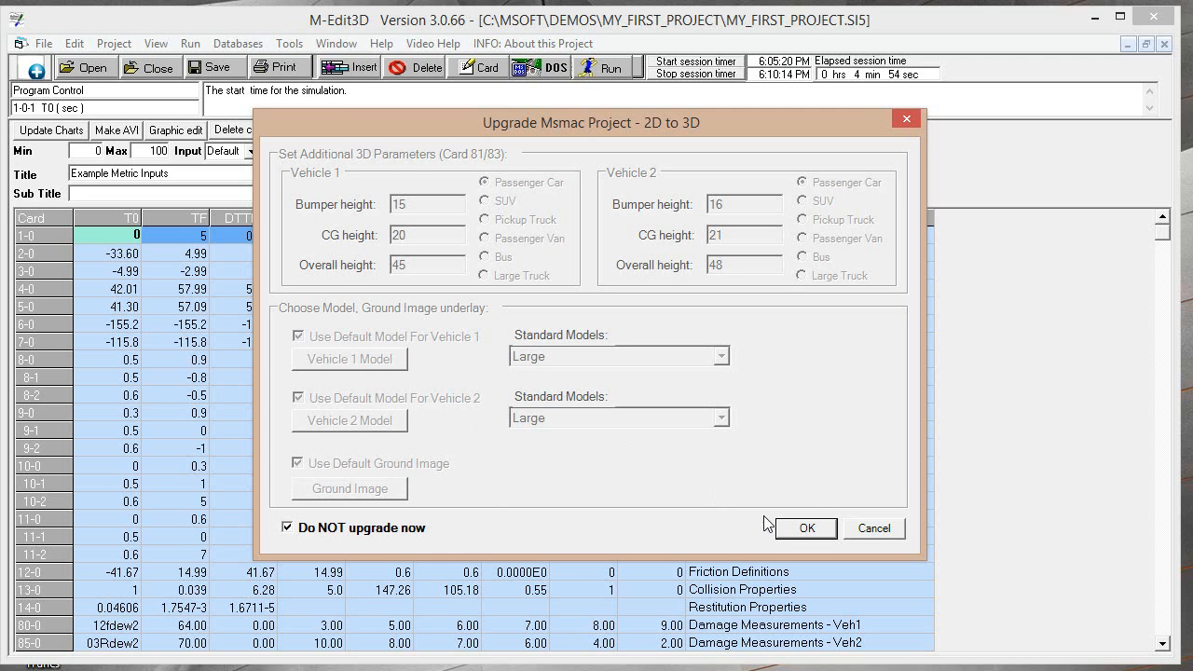
{"action": "left_click", "coordinate": [806, 527]}
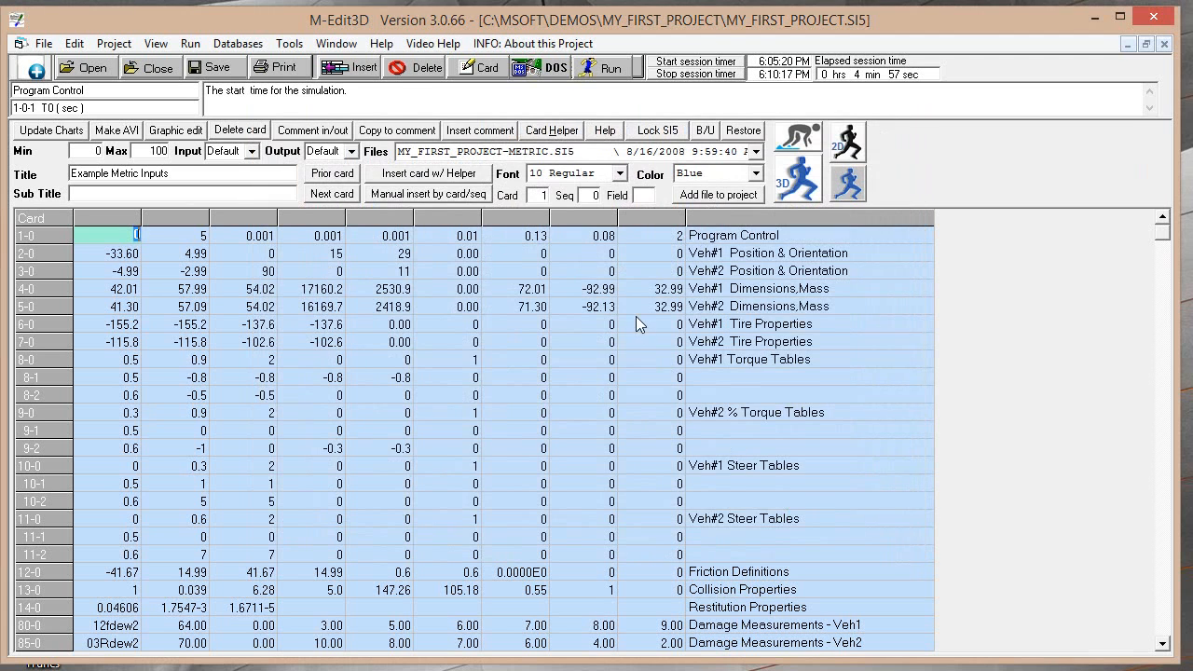
Run the simulation to display its collision graphics, and view the msmac Animation using MY_FIRST_PROJECT.SA5 before closing it
{"action": "left_click", "coordinate": [606, 70]}
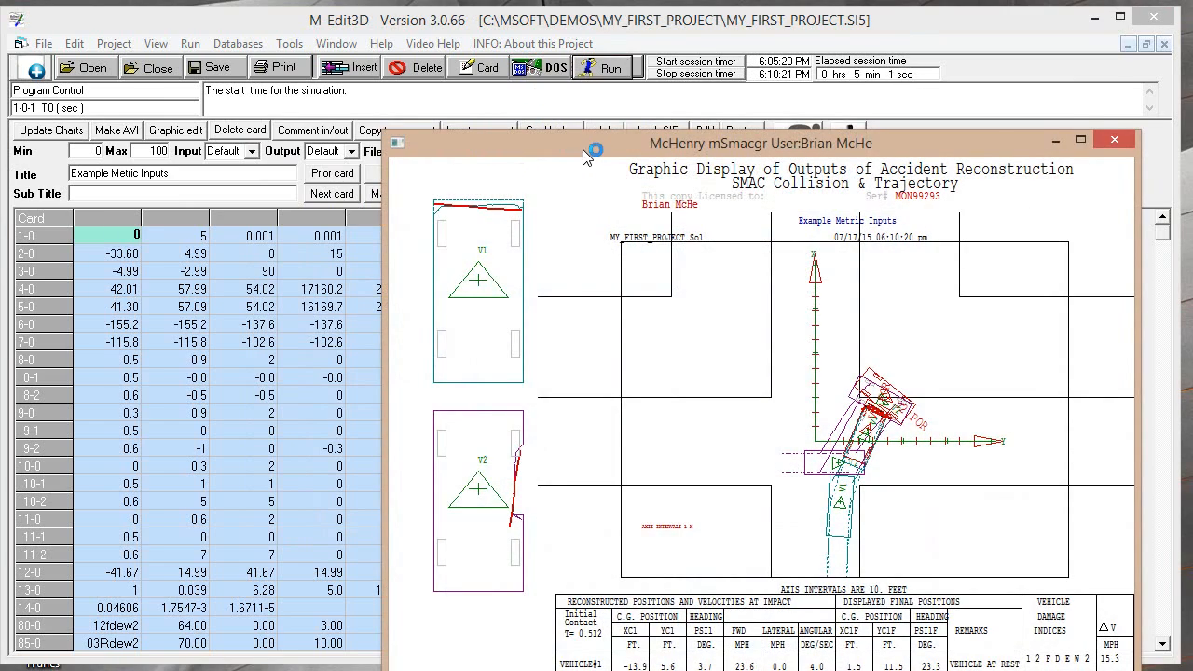
{"action": "left_click_drag", "start_coordinate": [583, 151], "coordinate": [359, 65]}
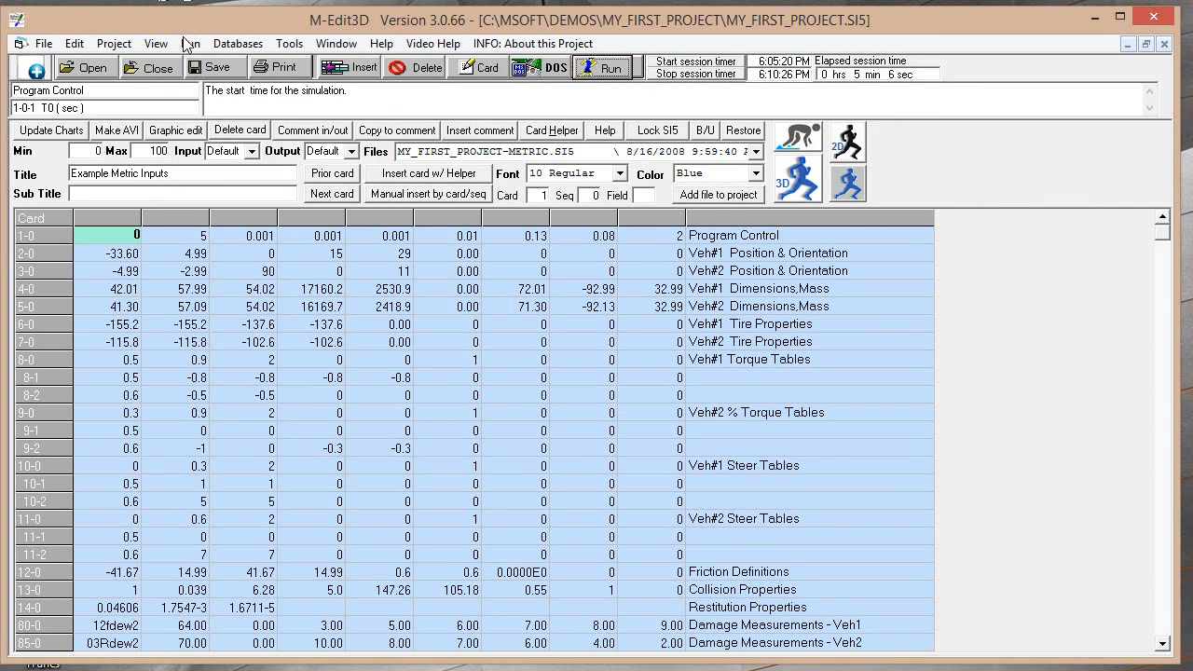
{"action": "left_click", "coordinate": [190, 44]}
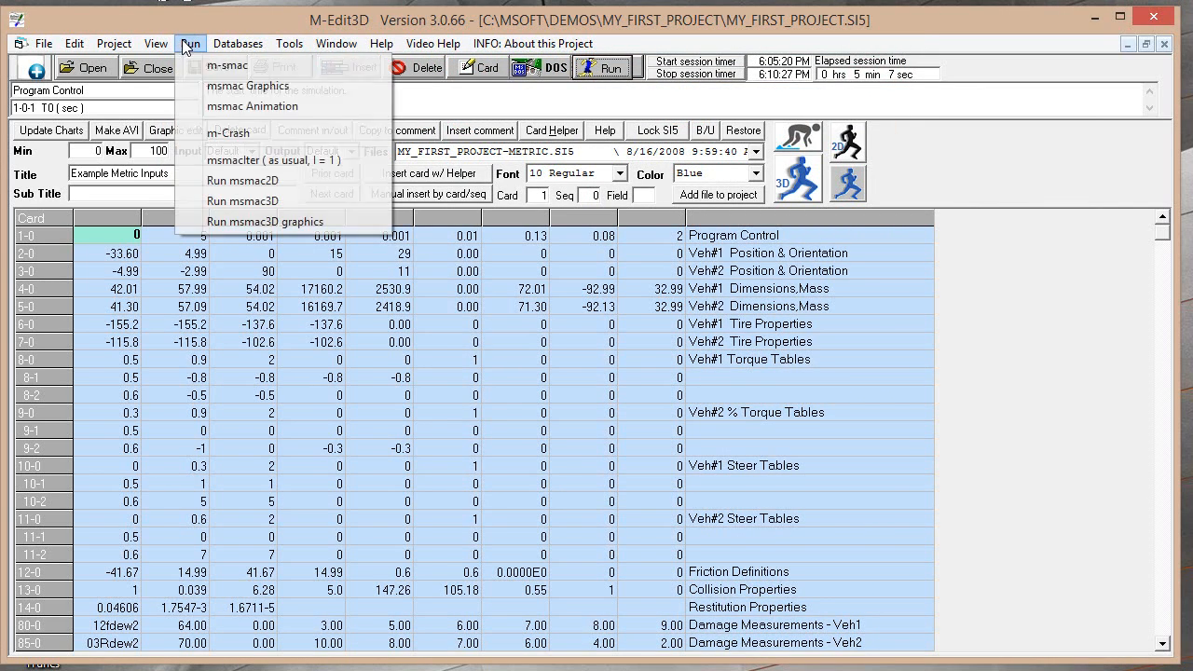
{"action": "left_click", "coordinate": [211, 106]}
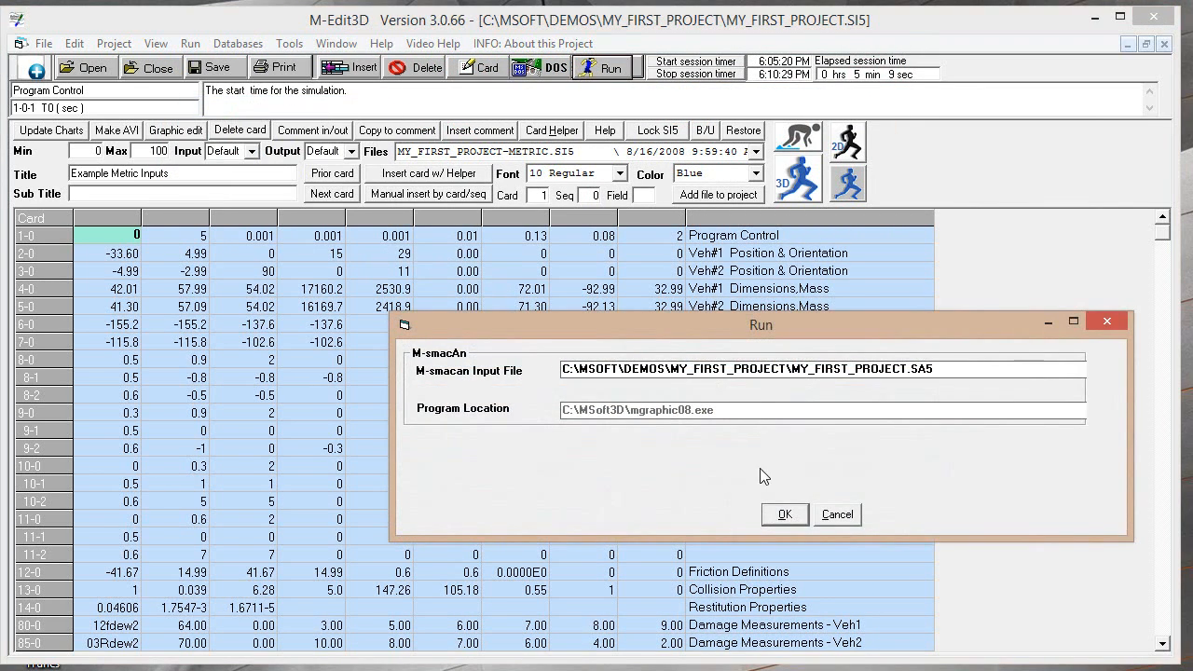
{"action": "left_click", "coordinate": [783, 515]}
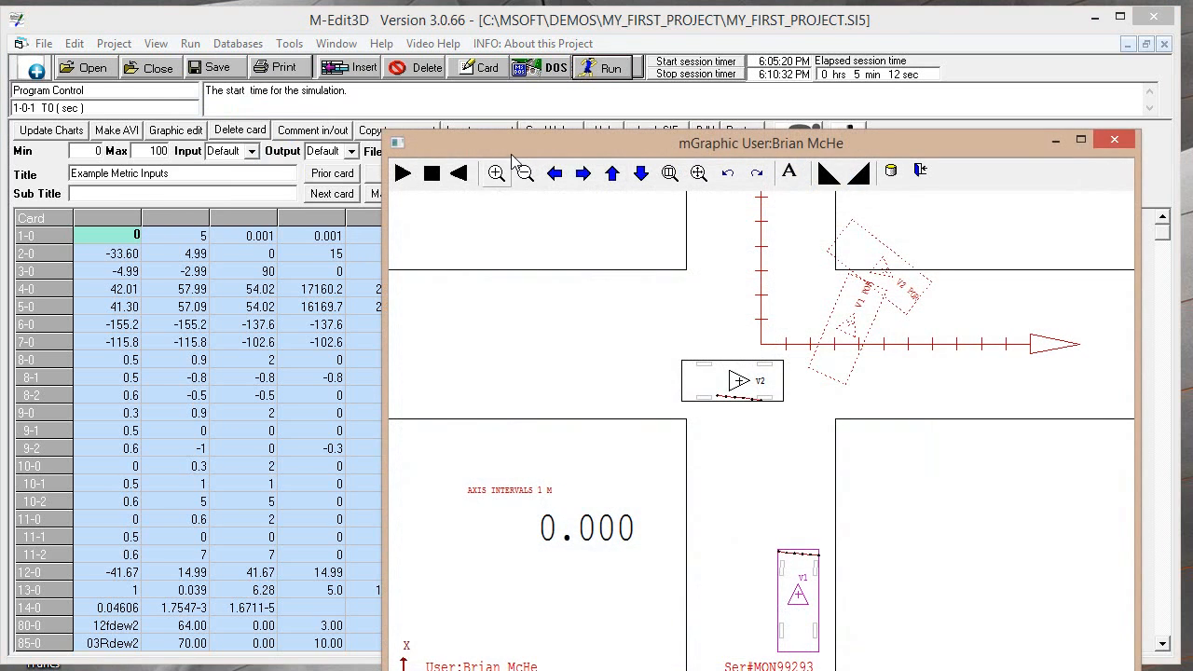
{"action": "left_click_drag", "start_coordinate": [520, 146], "coordinate": [289, 41]}
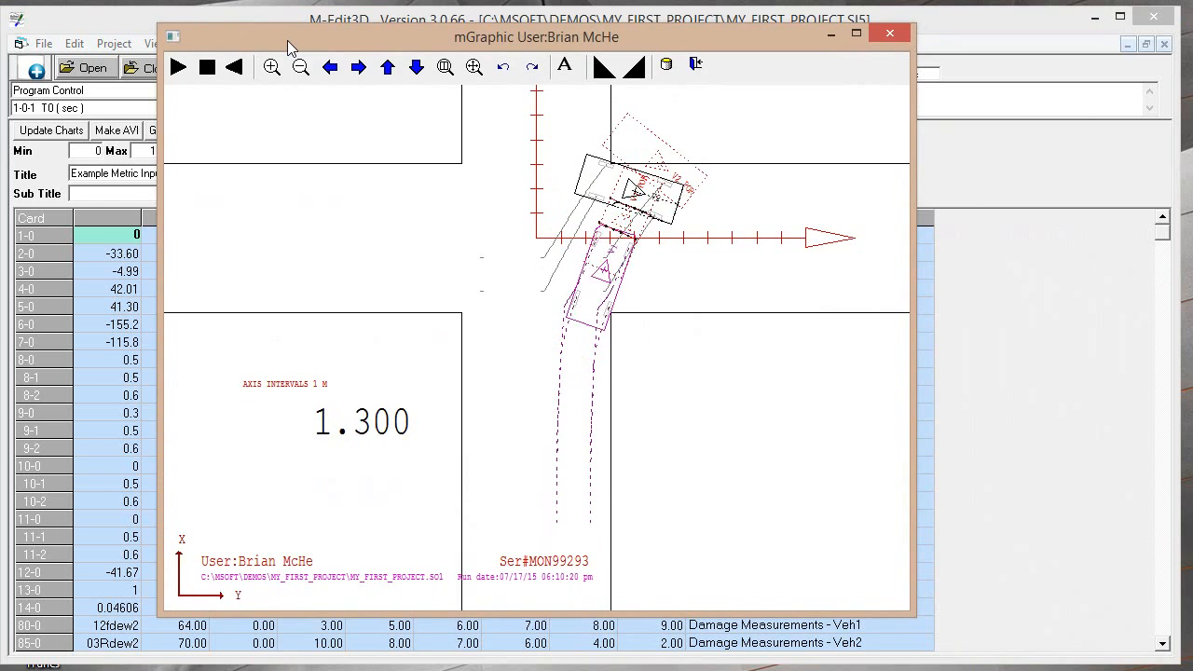
{"action": "key", "text": "Escape"}
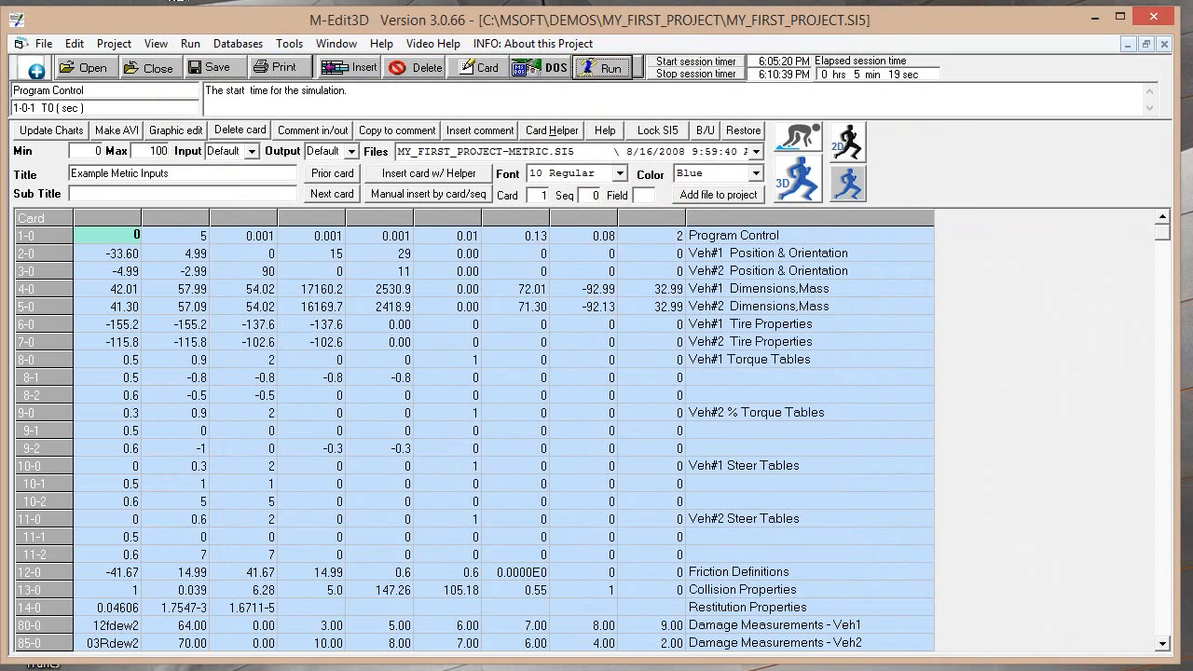
{"action": "left_click", "coordinate": [126, 44]}
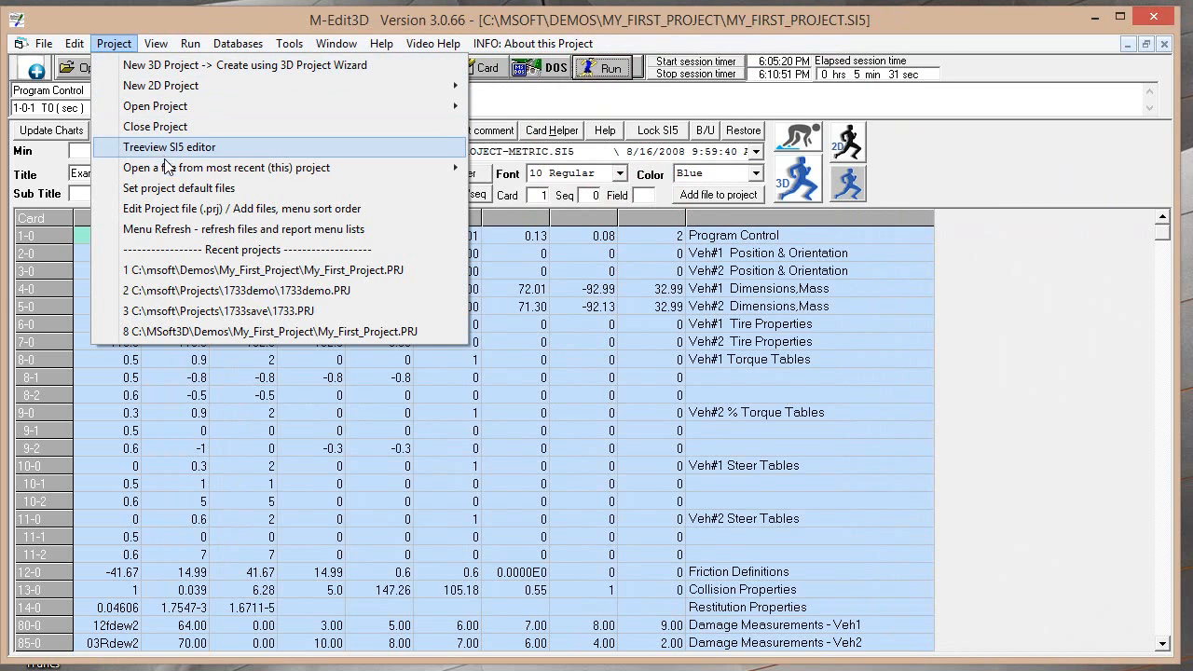
{"action": "mouse_move", "coordinate": [184, 169]}
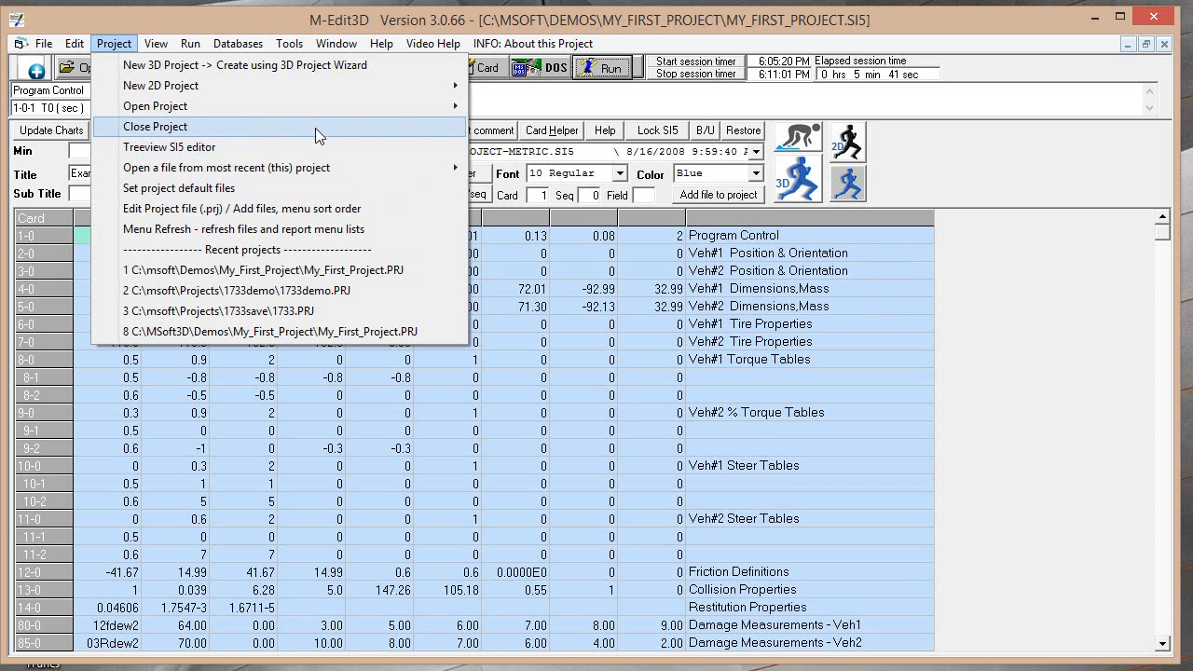
{"action": "mouse_move", "coordinate": [328, 167]}
{"action": "left_click", "coordinate": [220, 31]}
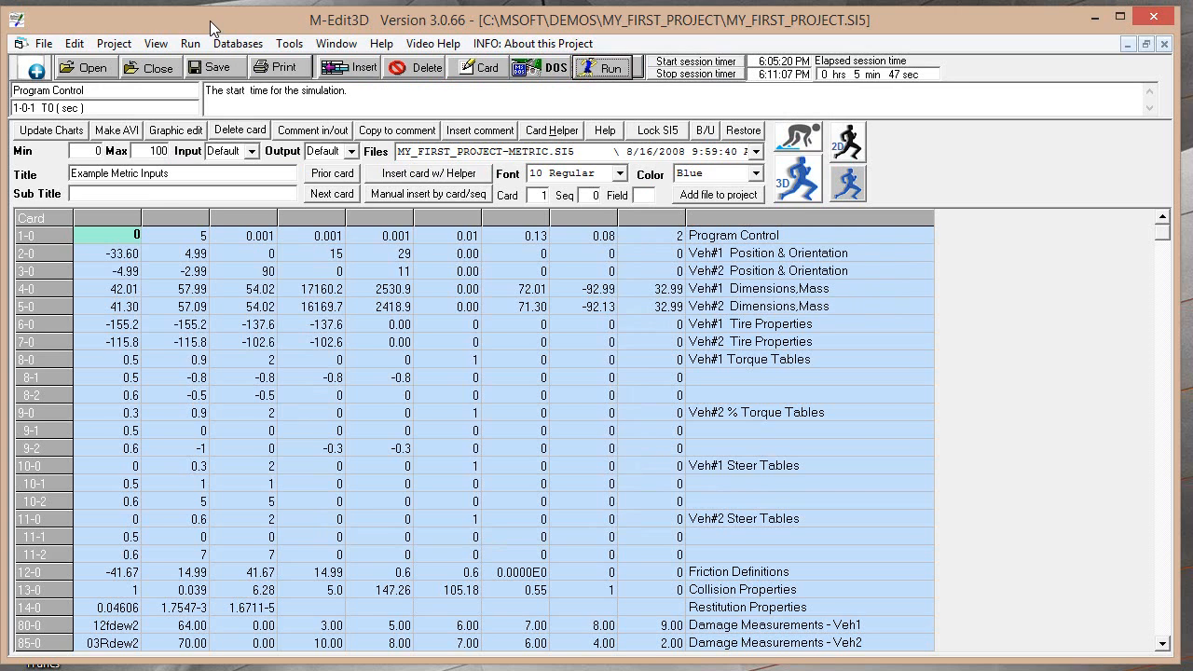
Set up a clone of MY_FIRST_PROJECT.PRJ in C:\MSoft3D\Projects\Test2D to 3D with the new project name Test 2D to 3D
{"action": "left_click", "coordinate": [125, 44]}
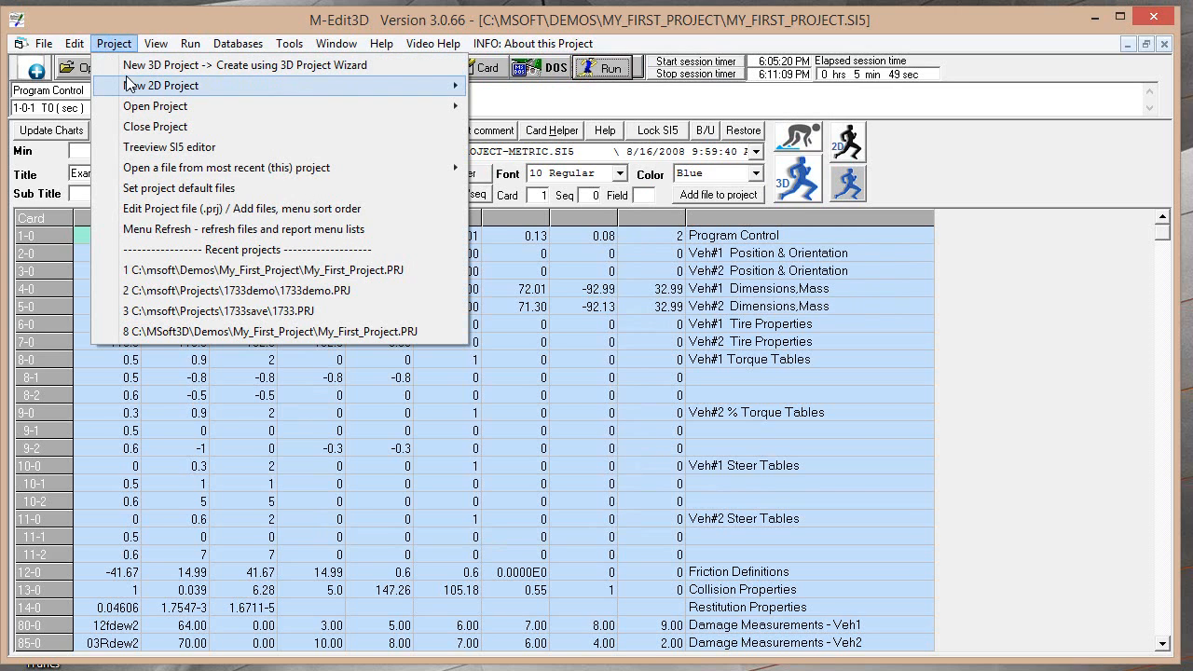
{"action": "mouse_move", "coordinate": [130, 85]}
{"action": "left_click", "coordinate": [494, 85]}
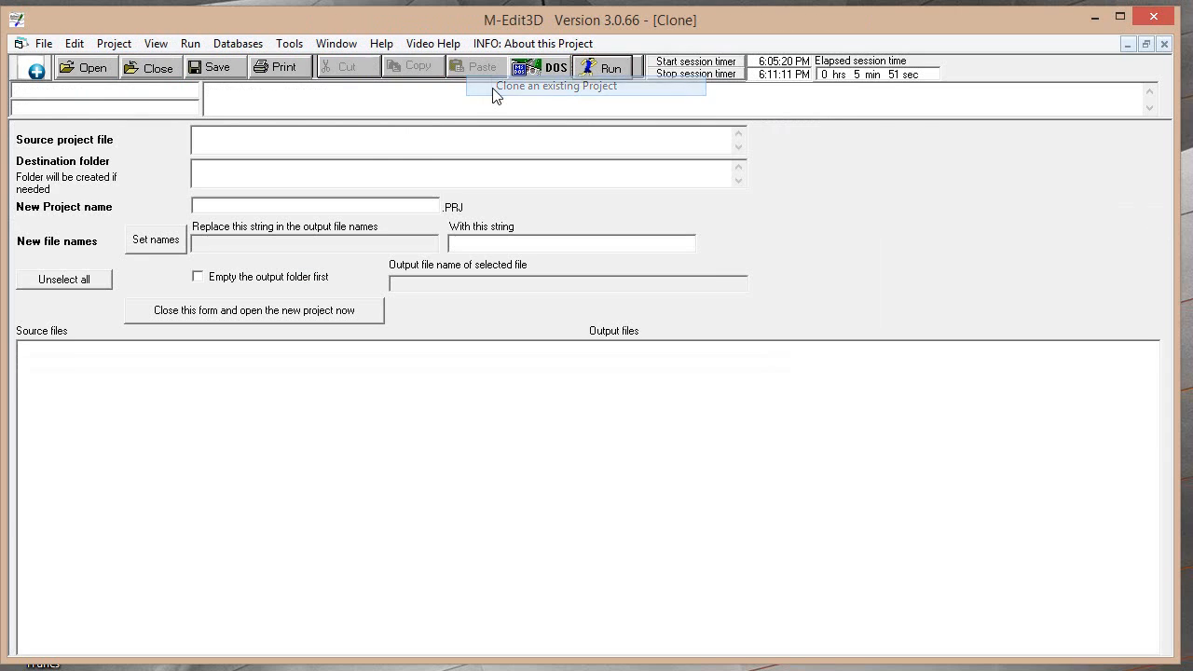
{"action": "left_click", "coordinate": [322, 170]}
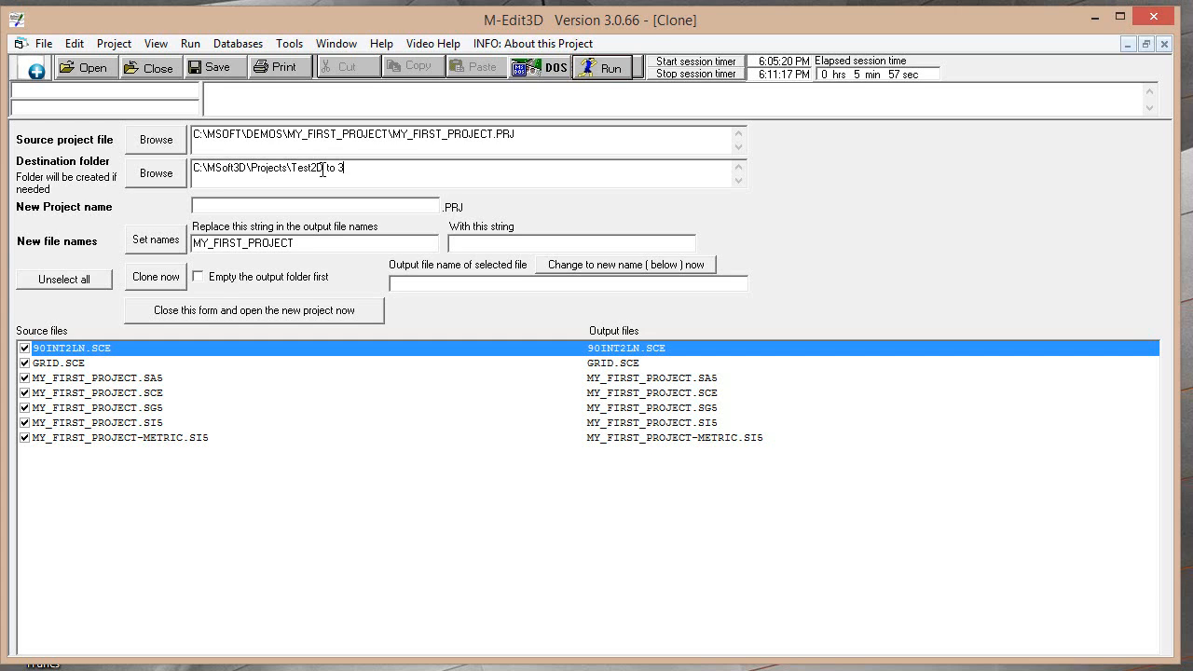
{"action": "type", "text": "Test 2D to 3D"}
Apply the new name to the output files, then clone the project and open the copy
{"action": "left_click", "coordinate": [149, 243]}
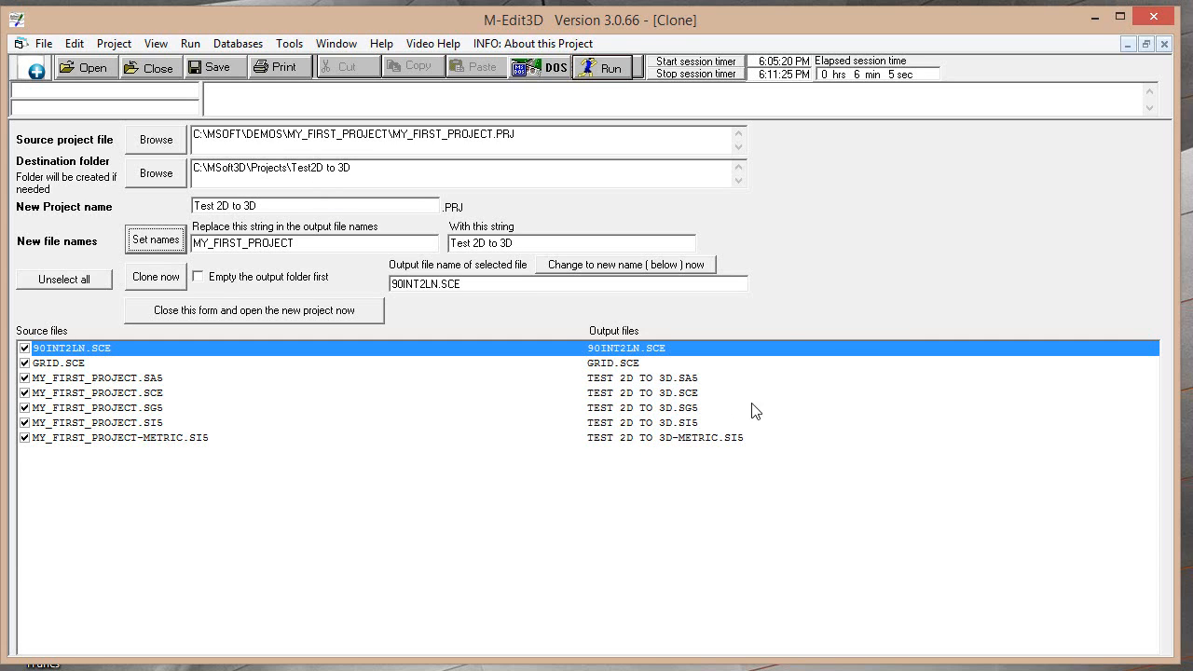
{"action": "left_click", "coordinate": [152, 279]}
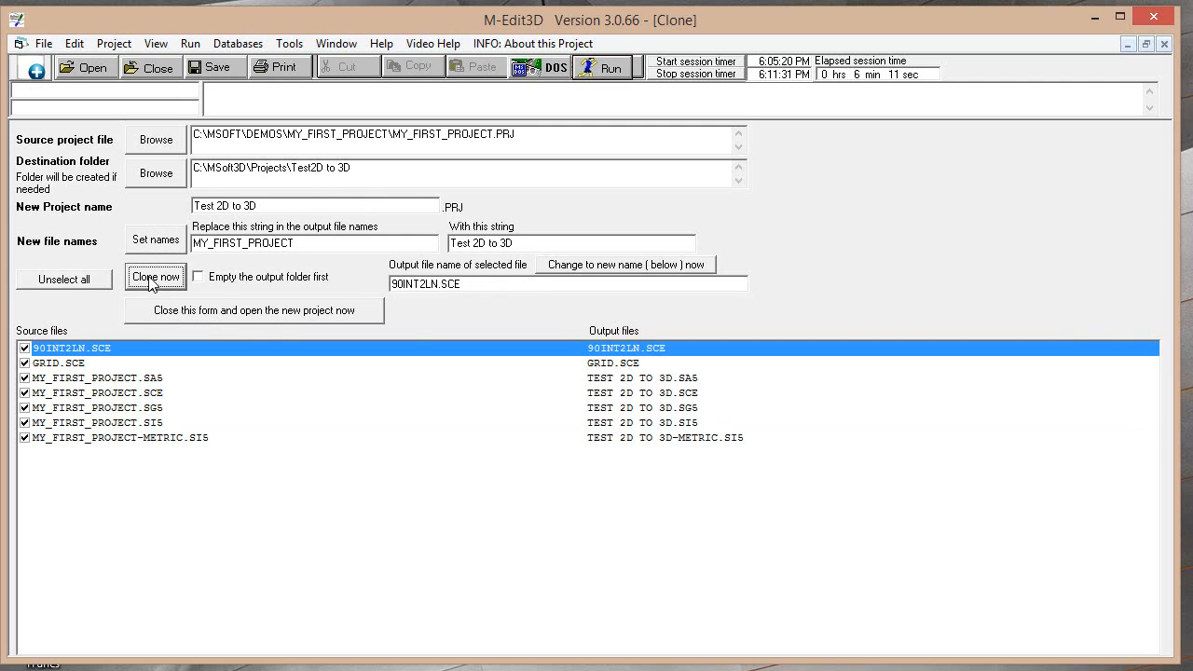
{"action": "left_click", "coordinate": [215, 312]}
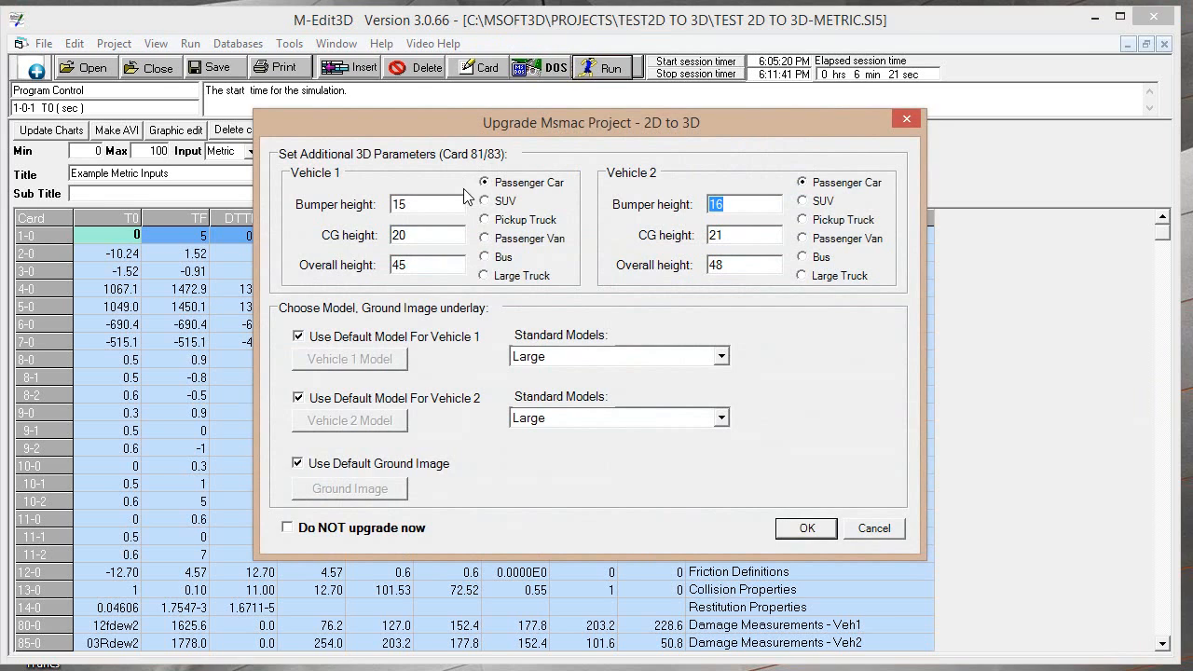
Look through the McHenry 3D model files offered for Vehicle 1 without choosing one
{"action": "left_click_drag", "start_coordinate": [561, 124], "coordinate": [482, 107]}
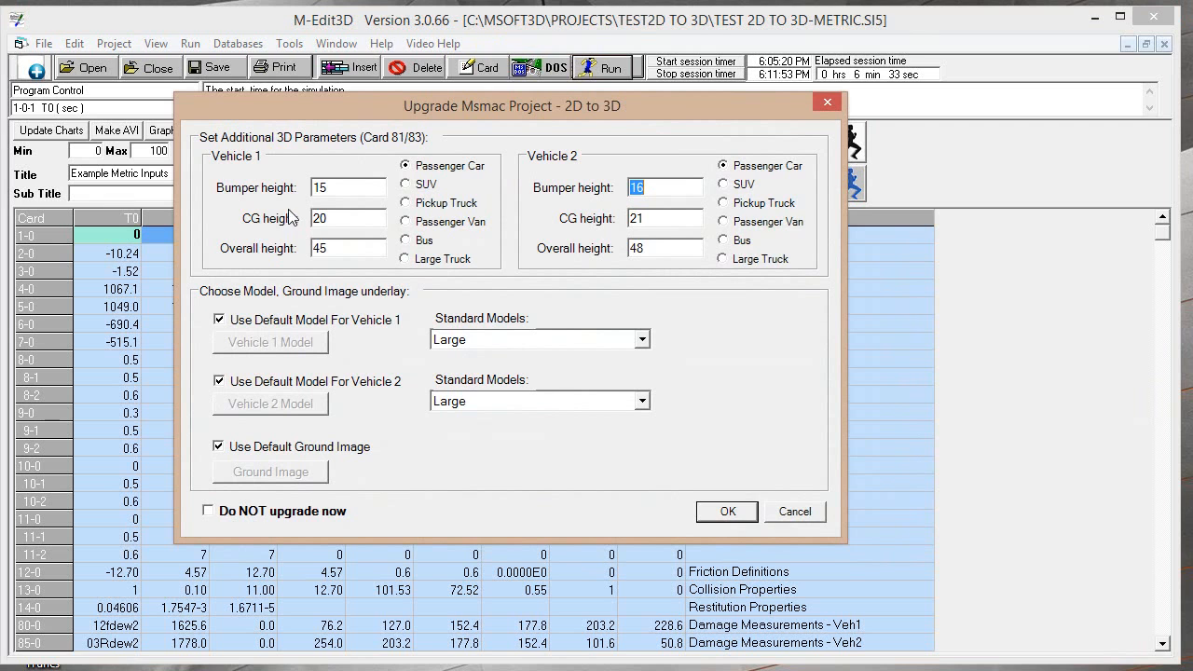
{"action": "left_click", "coordinate": [262, 322]}
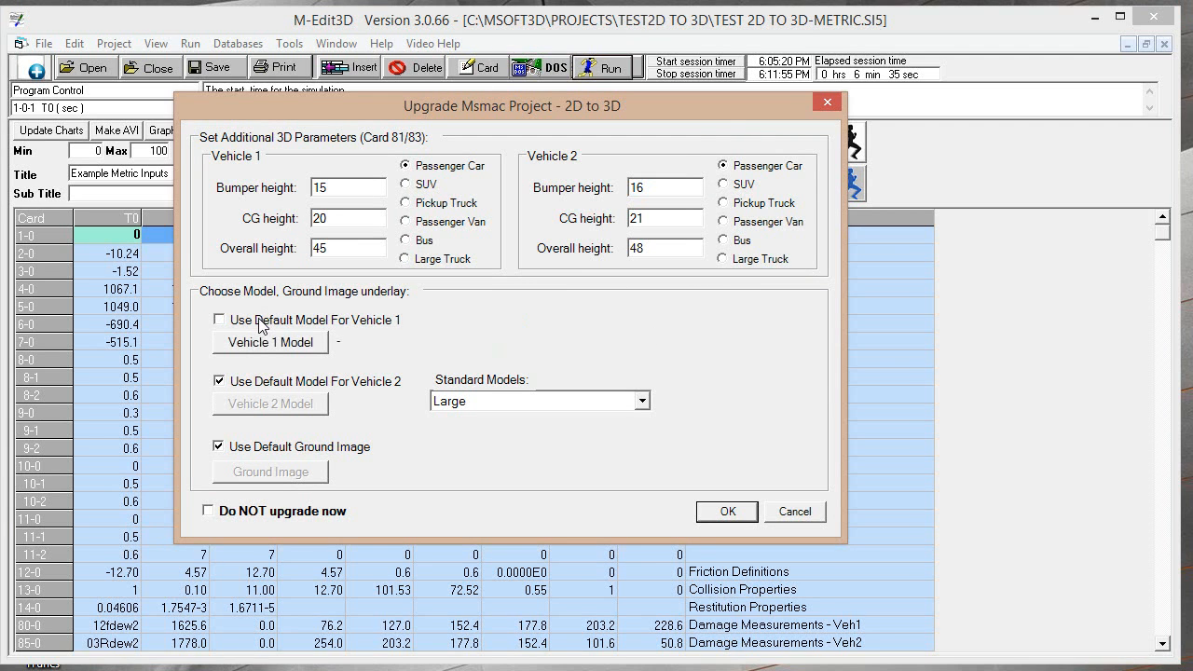
{"action": "left_click", "coordinate": [268, 343]}
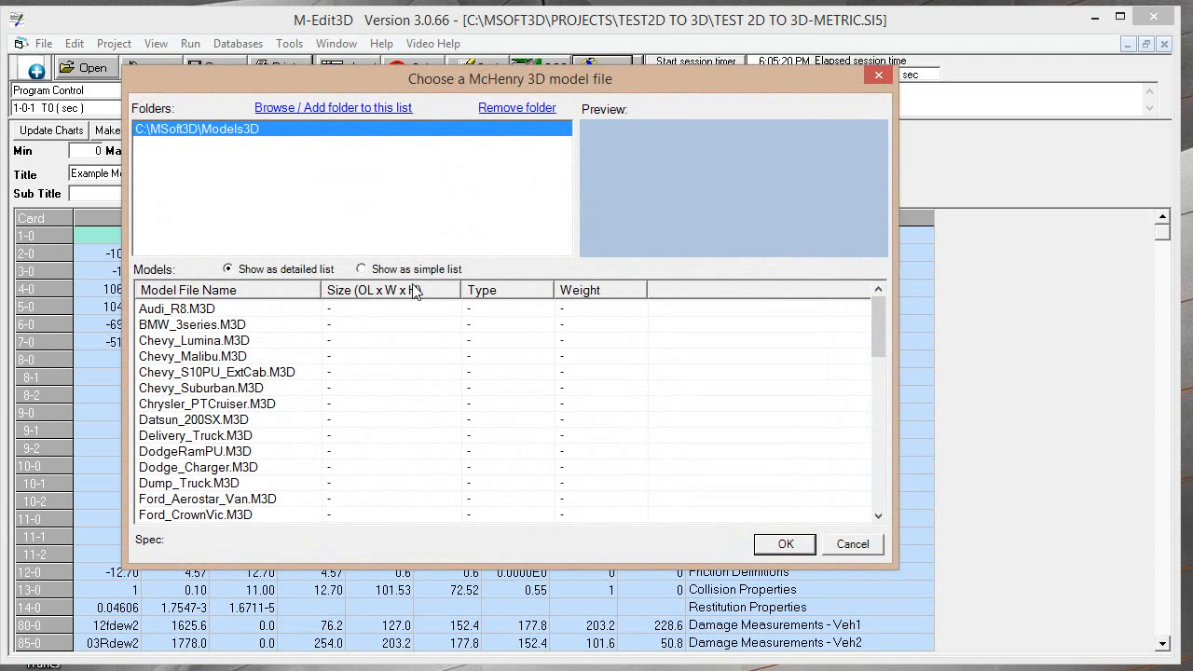
{"action": "left_click_drag", "start_coordinate": [877, 319], "coordinate": [846, 576]}
{"action": "left_click", "coordinate": [852, 543]}
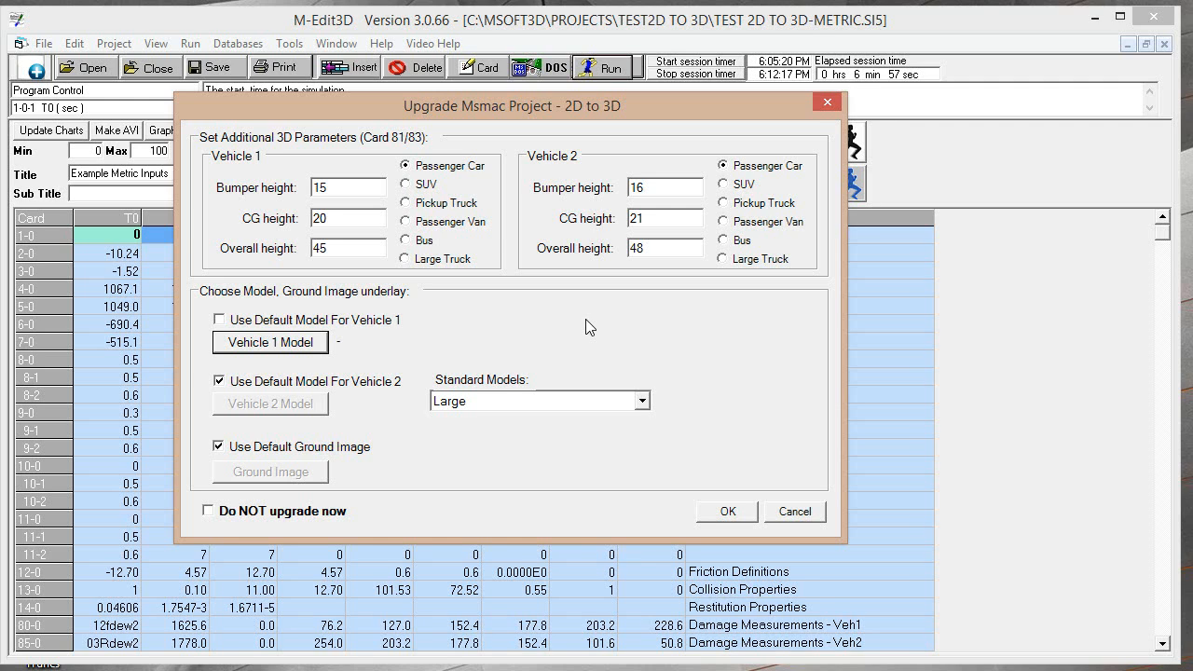
{"action": "left_click", "coordinate": [315, 345]}
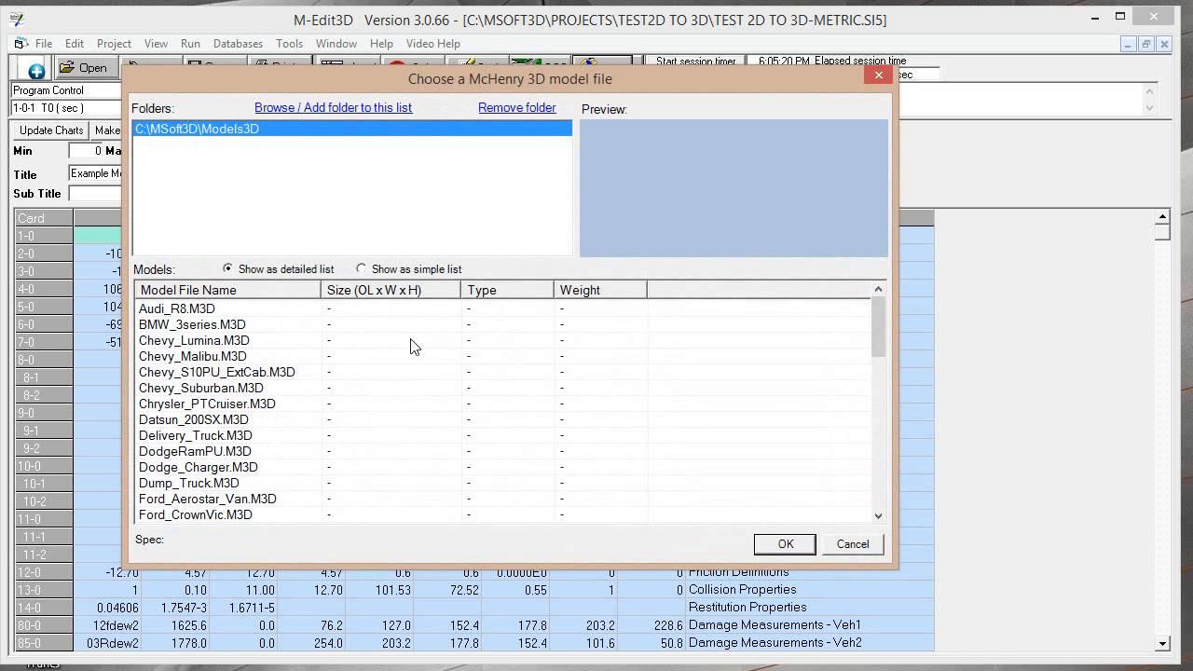
{"action": "left_click", "coordinate": [852, 545]}
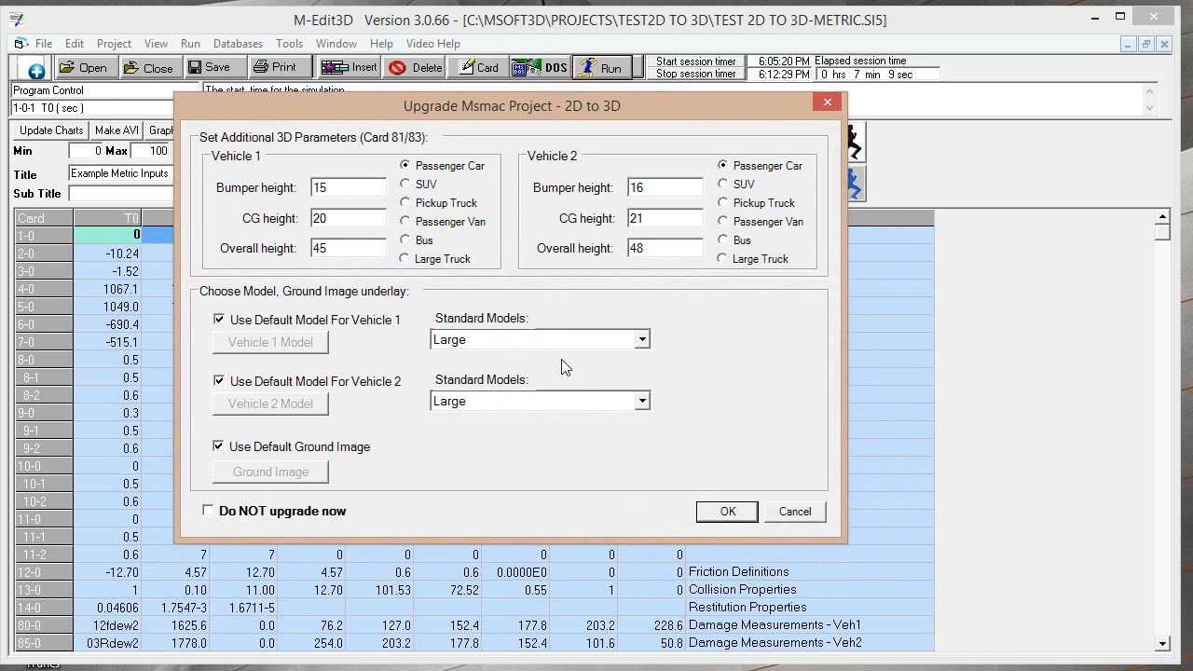
Look through the ground image files without choosing one, and accept the 2D to 3D project upgrade
{"action": "left_click", "coordinate": [236, 447]}
{"action": "left_click", "coordinate": [261, 472]}
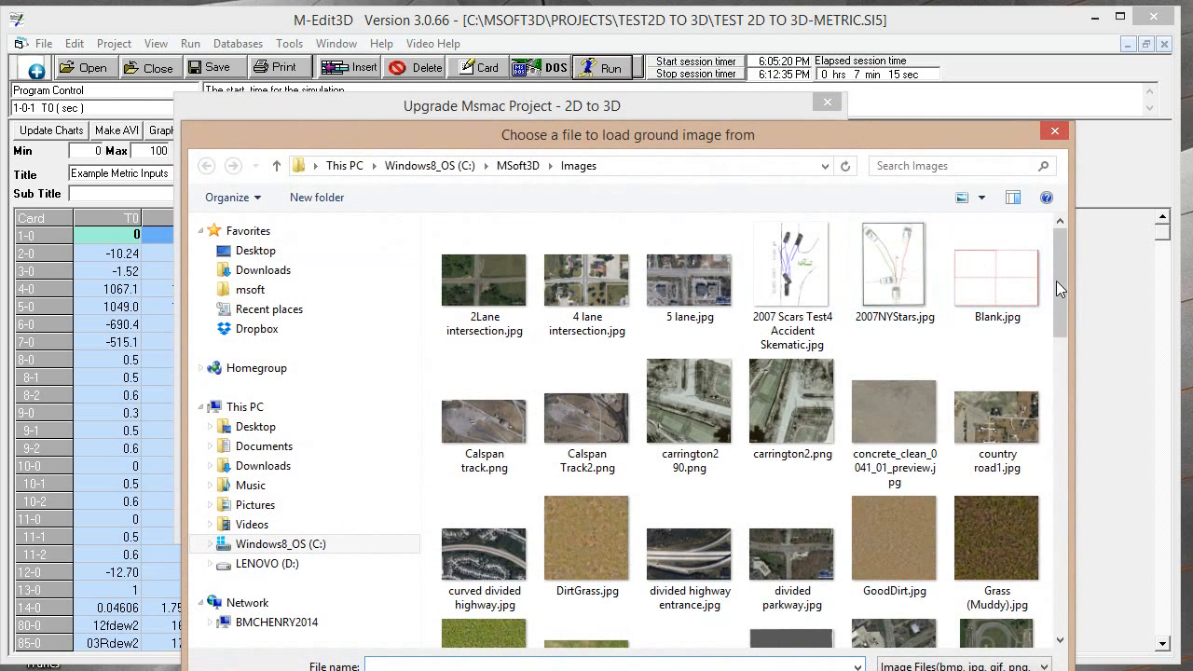
{"action": "left_click_drag", "start_coordinate": [1061, 261], "coordinate": [1052, 227]}
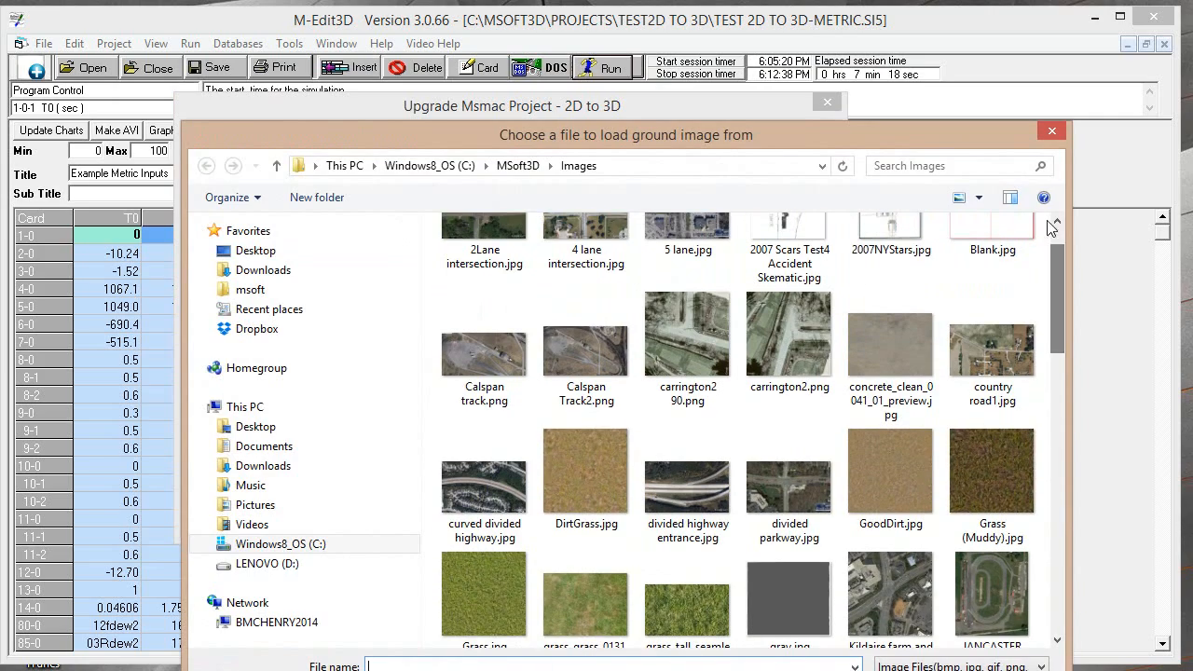
{"action": "left_click", "coordinate": [1052, 131]}
{"action": "left_click", "coordinate": [727, 511]}
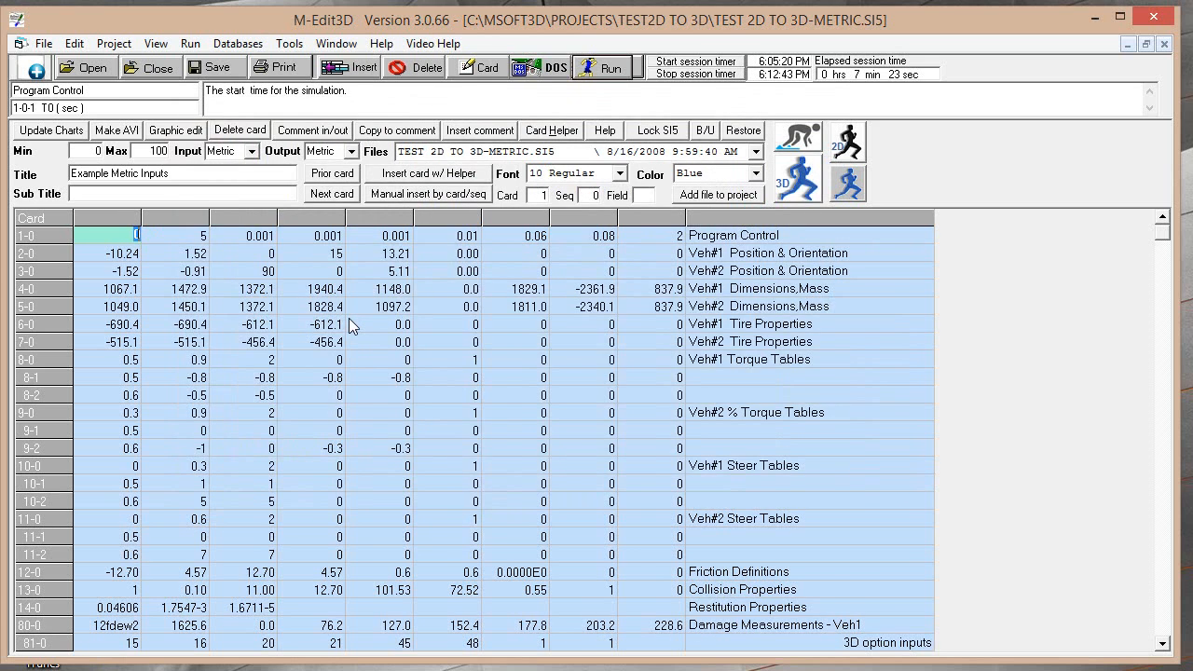
Run the upgraded project to view its collision graphics, then run the 2D simulation with 3D graphics
{"action": "left_click", "coordinate": [604, 70]}
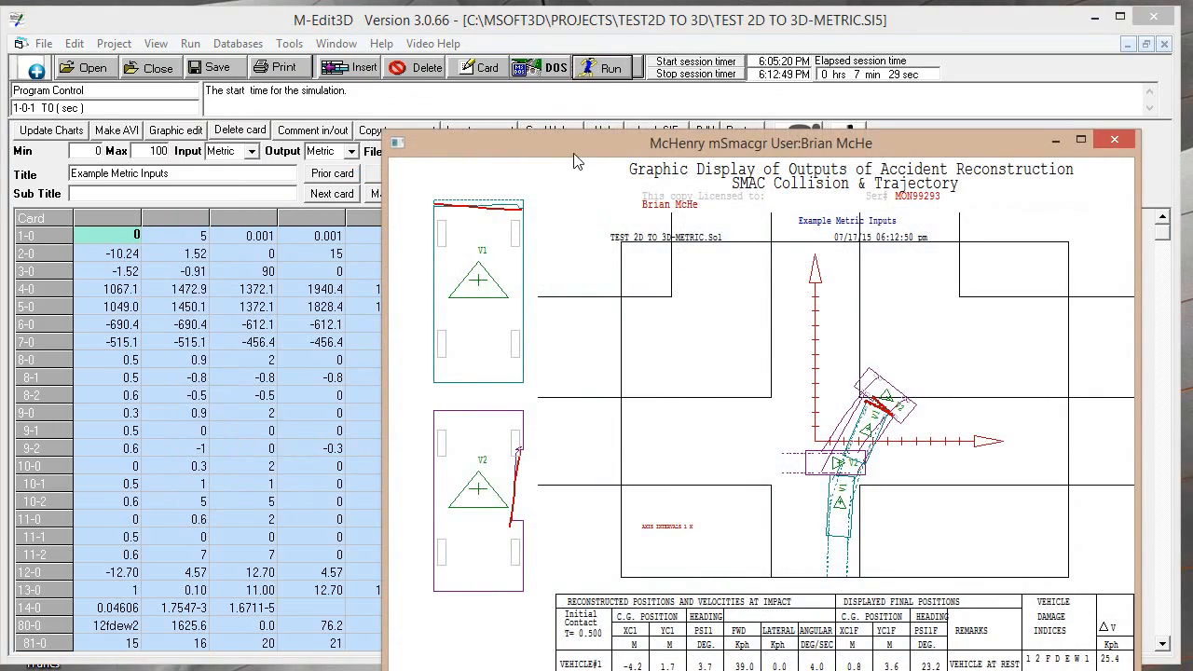
{"action": "left_click_drag", "start_coordinate": [575, 161], "coordinate": [307, 84]}
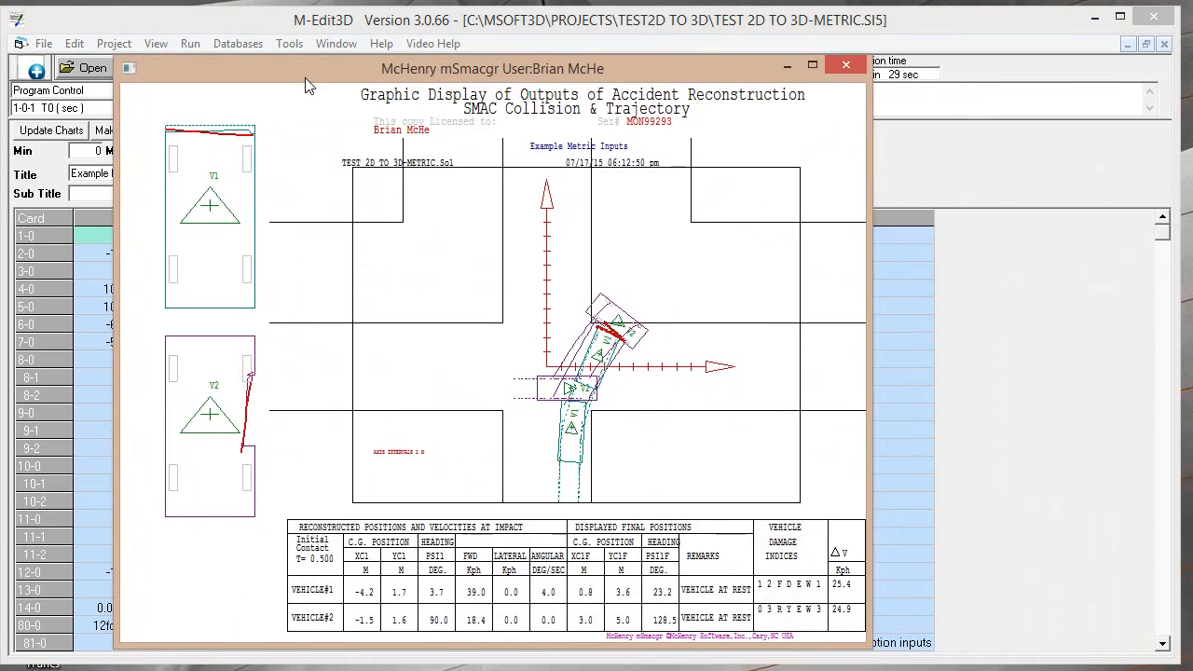
{"action": "key", "text": "Escape"}
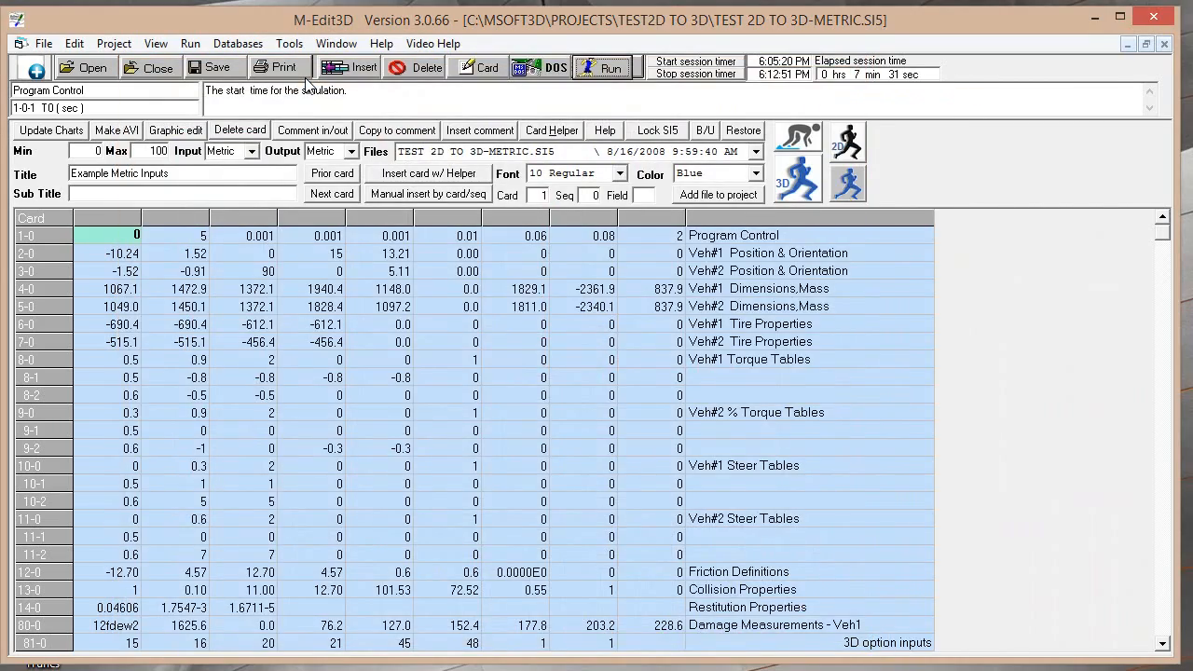
{"action": "left_click", "coordinate": [864, 145]}
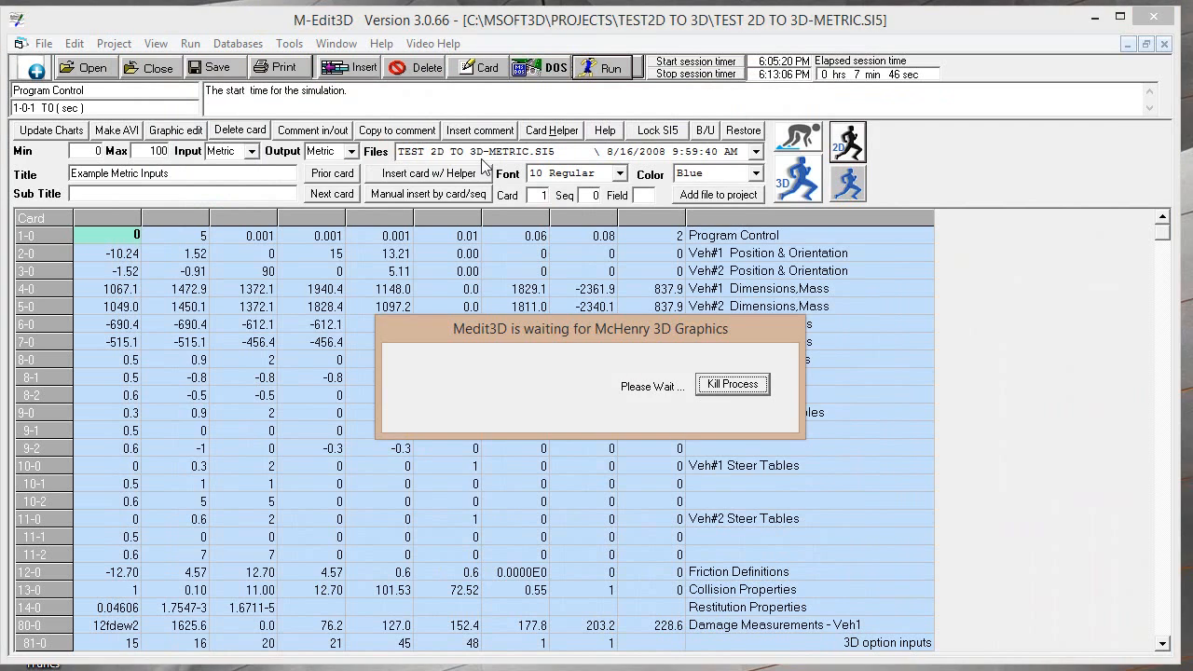
On the Optional 3D Inputs card (83-0), set Vehicle 1's type to 1 and its wheel radius to 0
{"action": "left_click", "coordinate": [1162, 643]}
{"action": "left_click", "coordinate": [1162, 644]}
{"action": "left_click", "coordinate": [1162, 643]}
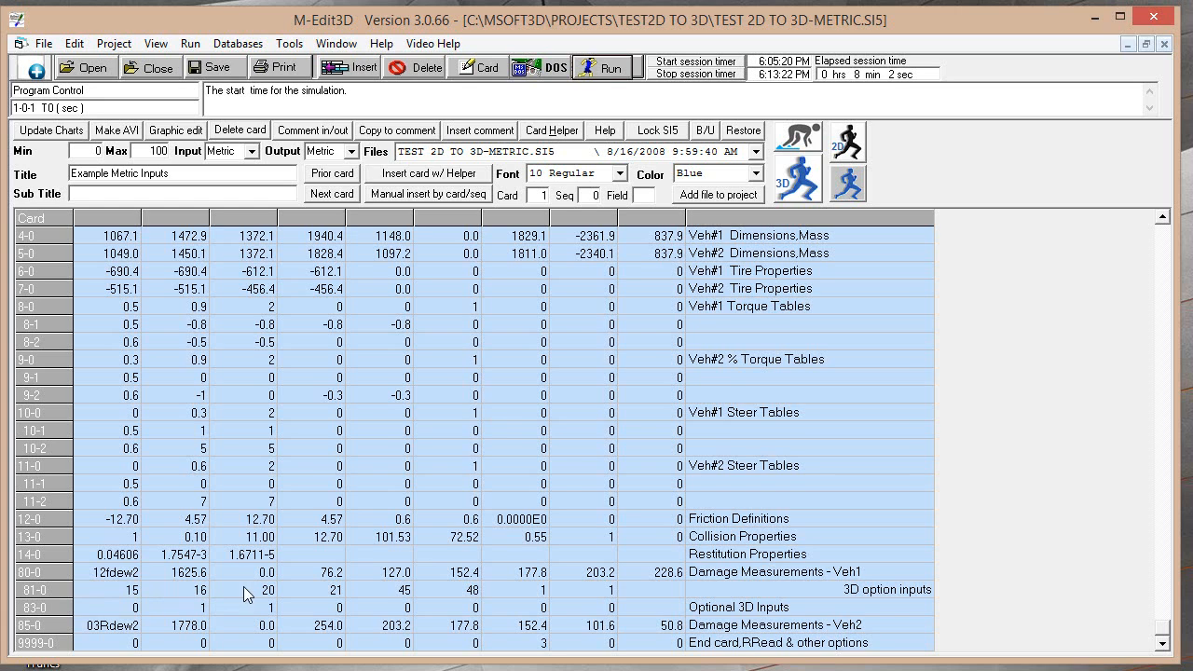
{"action": "left_click", "coordinate": [115, 609]}
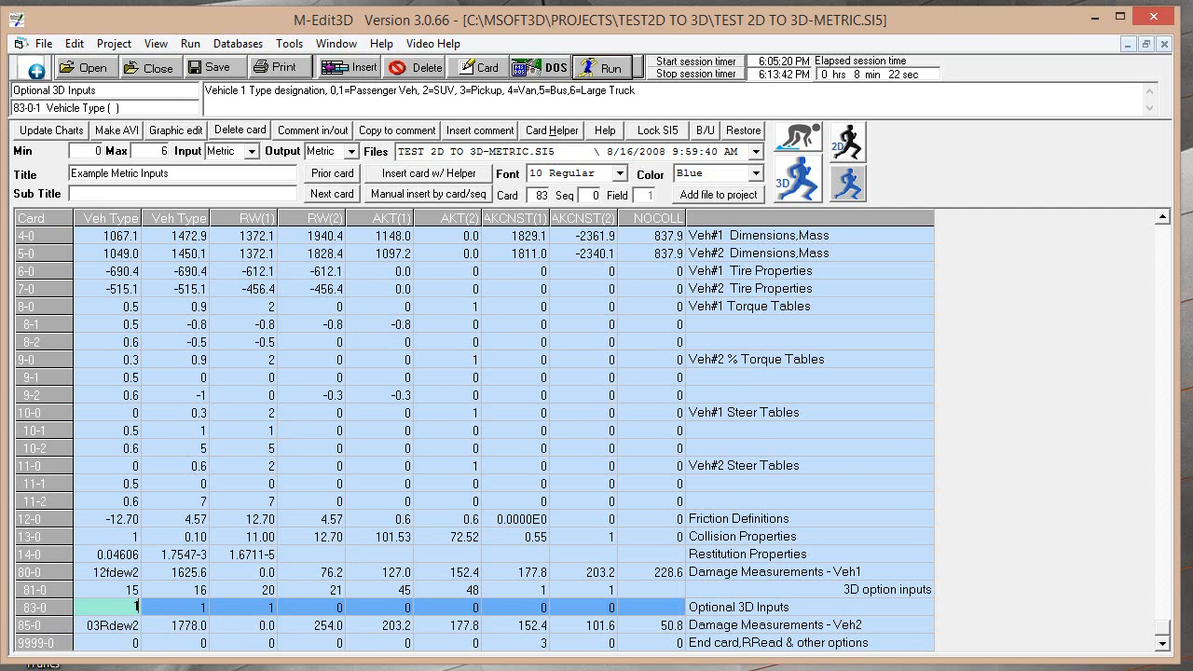
{"action": "key", "text": "Return"}
{"action": "key", "text": "Return"}
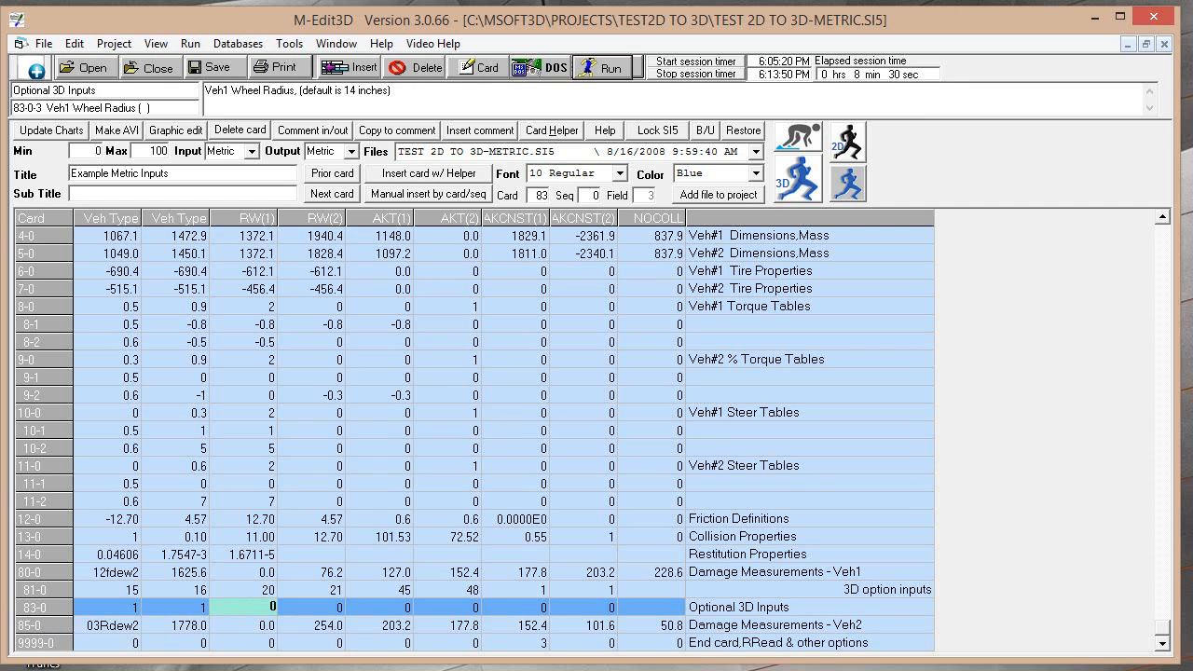
{"action": "key", "text": "Down"}
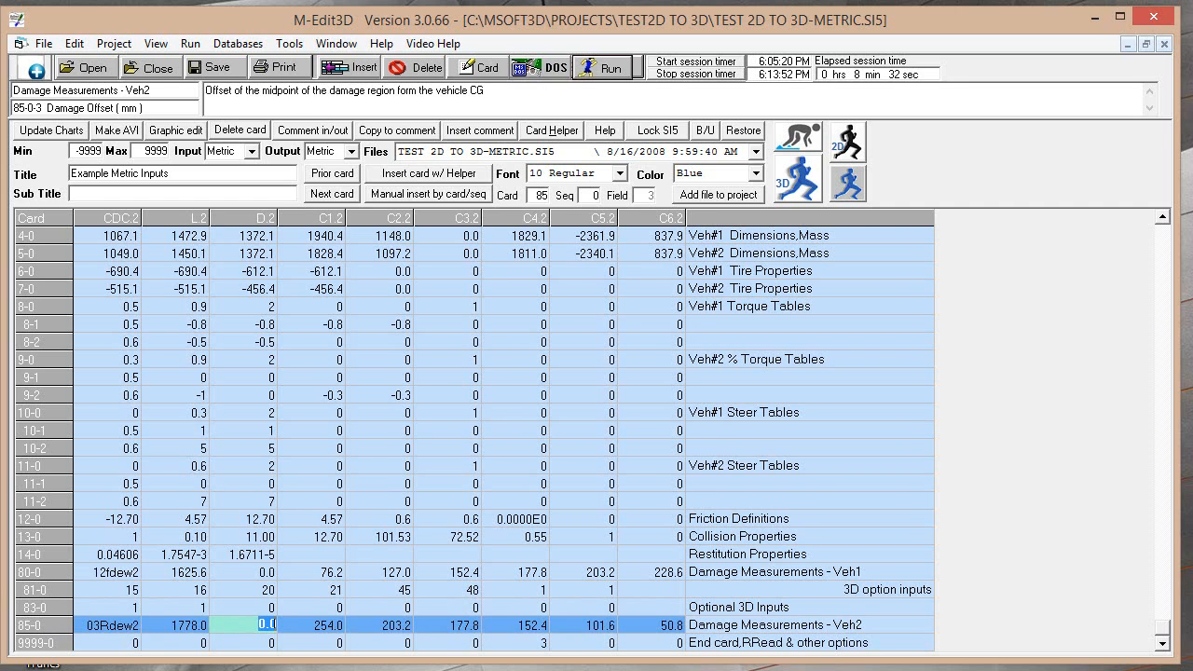
{"action": "key", "text": "Up"}
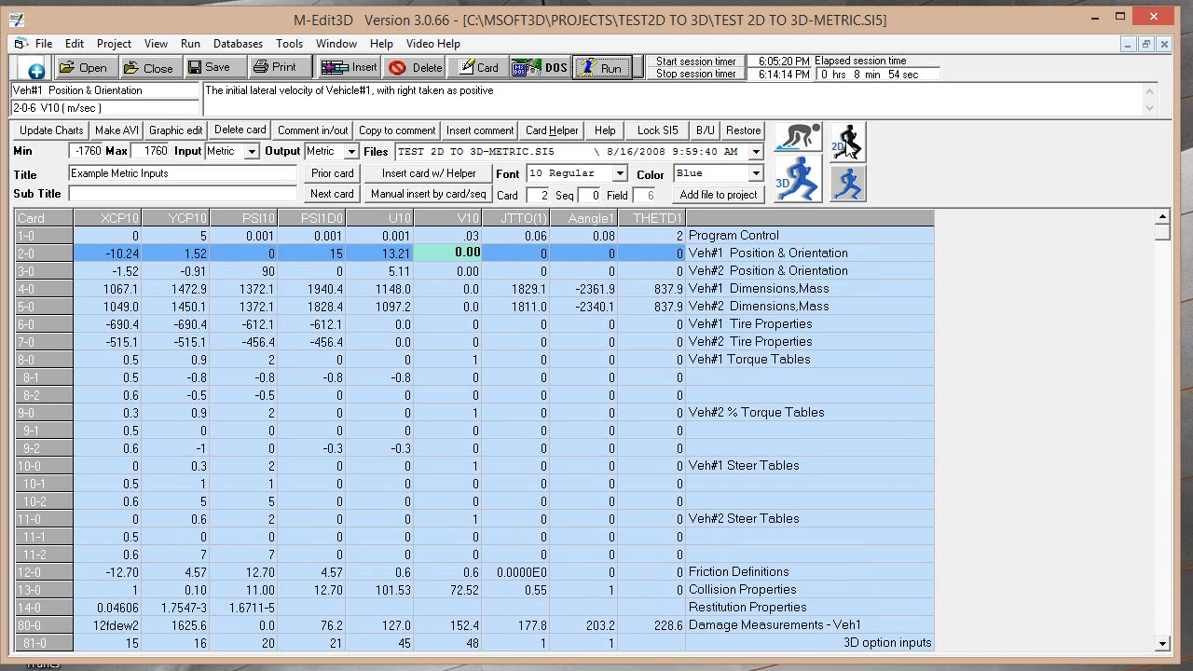
Run the 2D simulation and the 3D simulation, playing each collision animation in M-Smac3D Graphics before closing it
{"action": "left_click", "coordinate": [848, 144]}
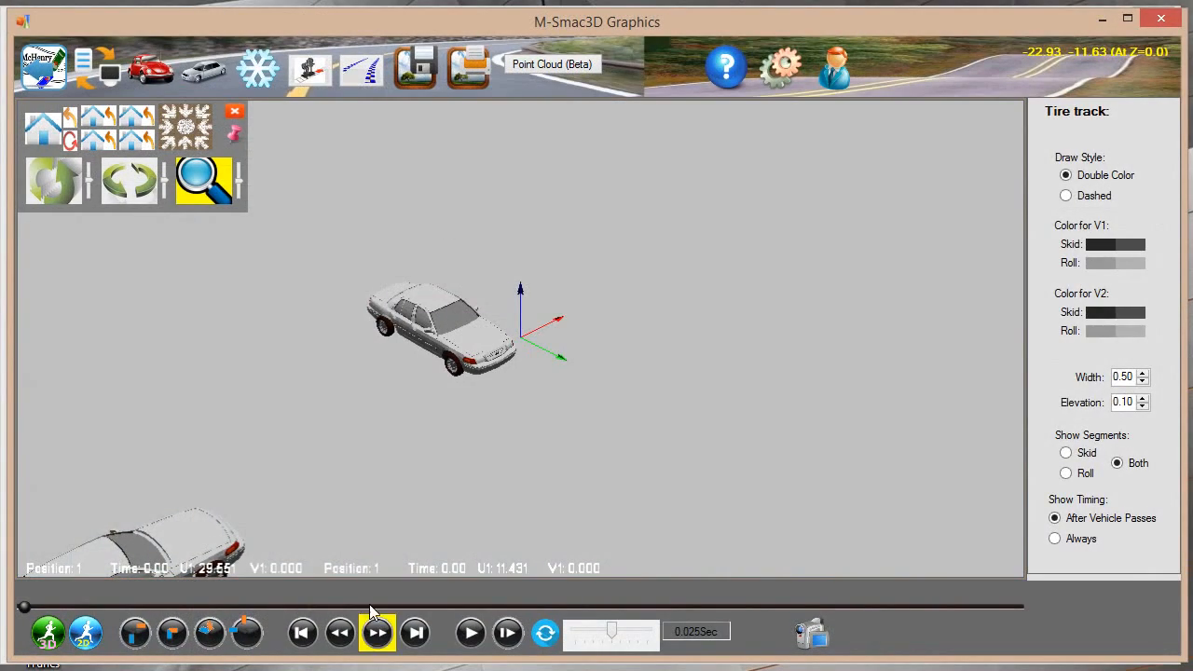
{"action": "left_click", "coordinate": [471, 633]}
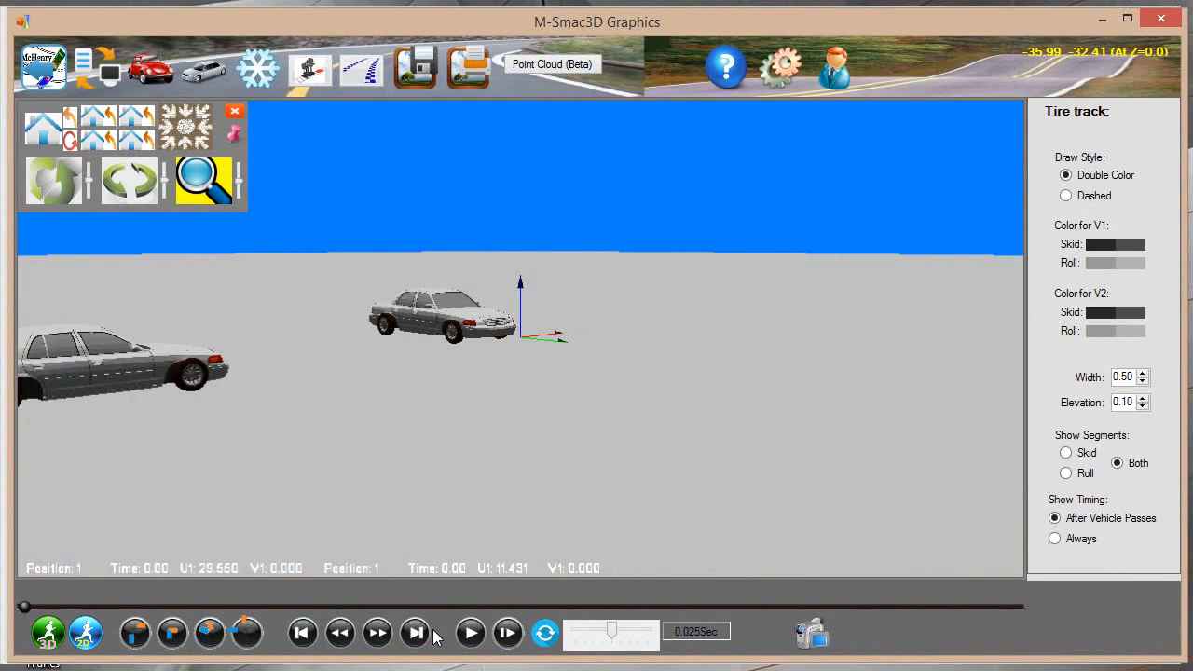
{"action": "left_click", "coordinate": [471, 633]}
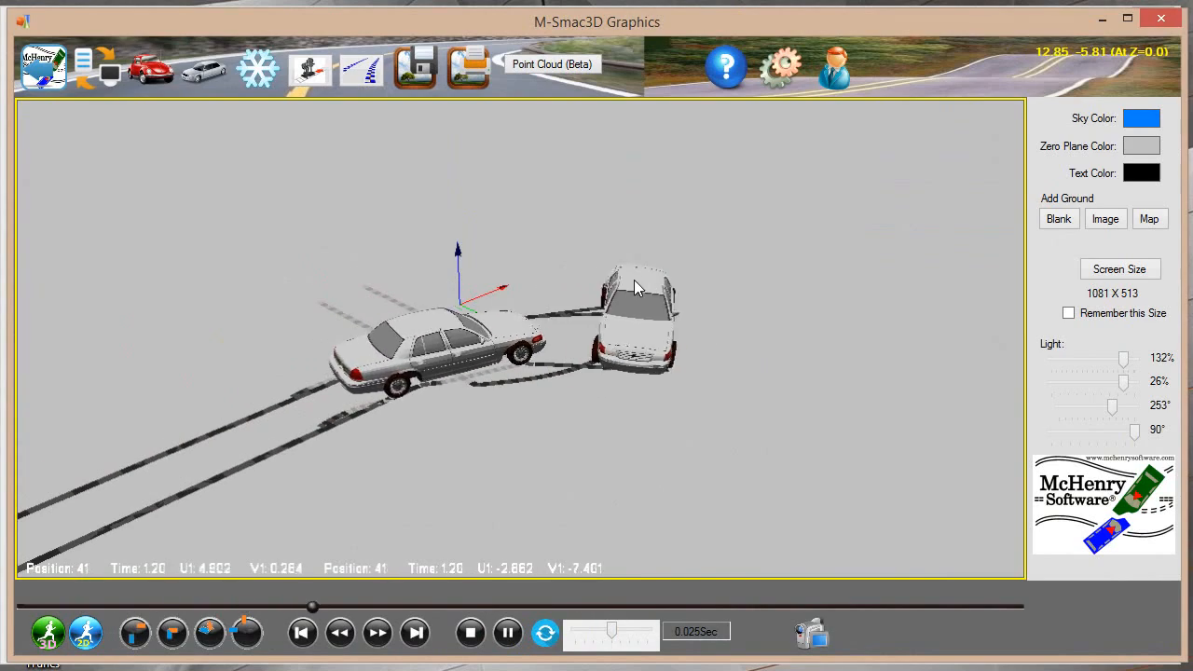
{"action": "left_click", "coordinate": [1160, 26]}
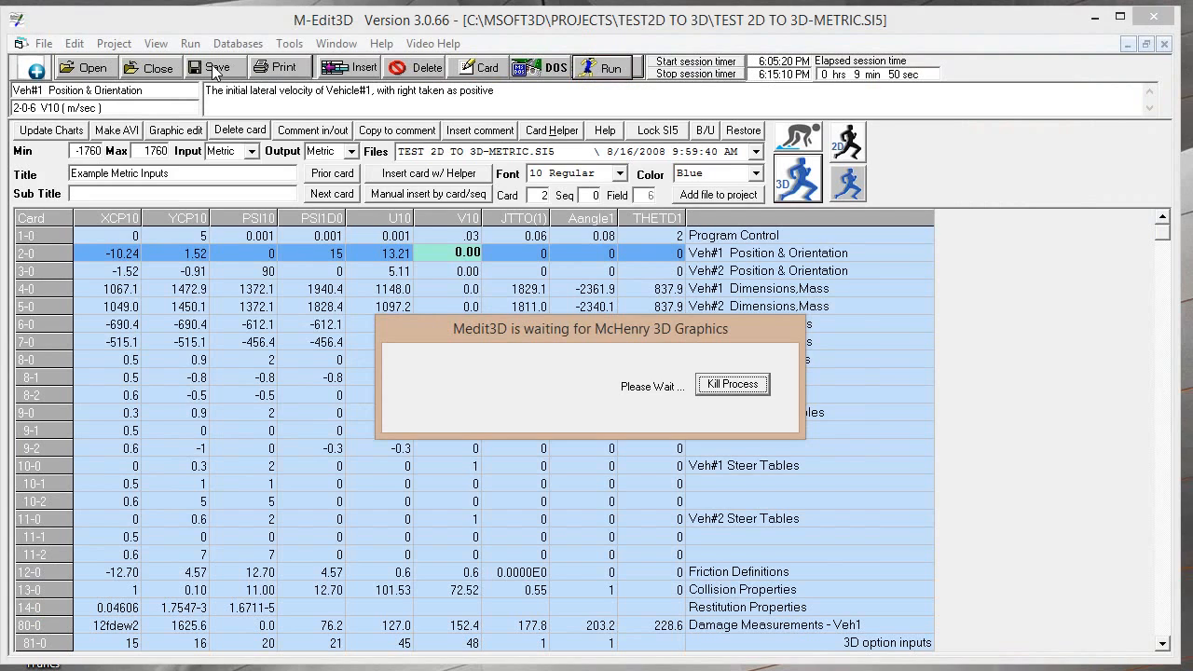
View the msmac Animation of the TEST 2D TO 3D-METRIC run and close it
{"action": "left_click", "coordinate": [190, 42]}
{"action": "left_click", "coordinate": [215, 106]}
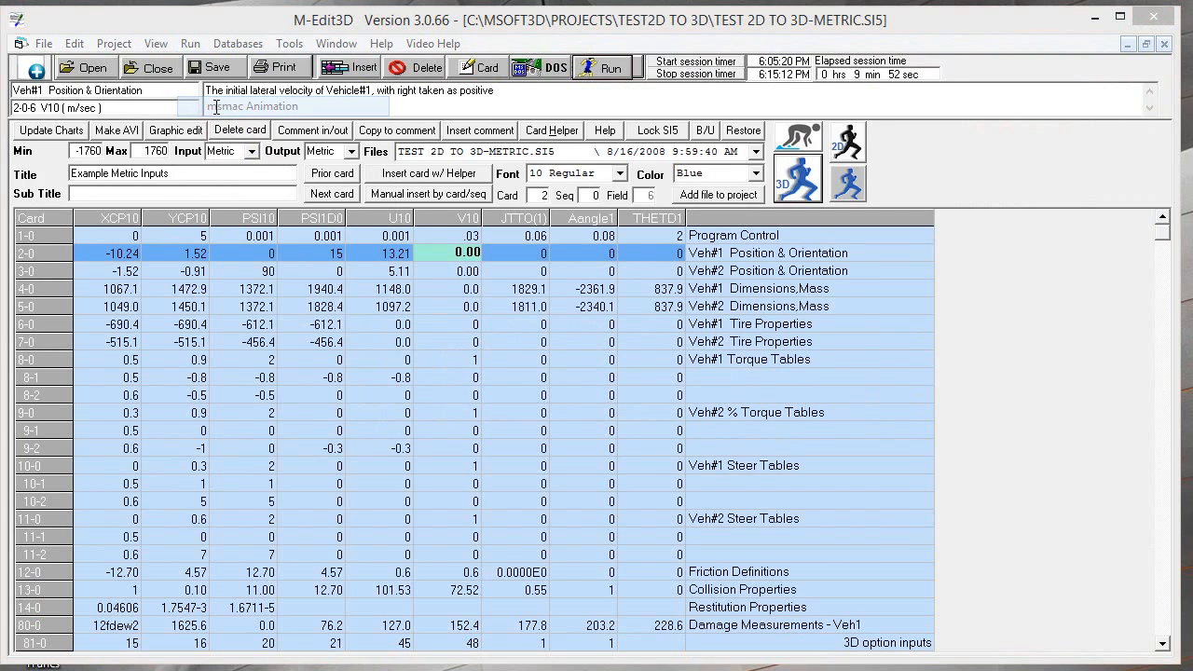
{"action": "left_click", "coordinate": [781, 513]}
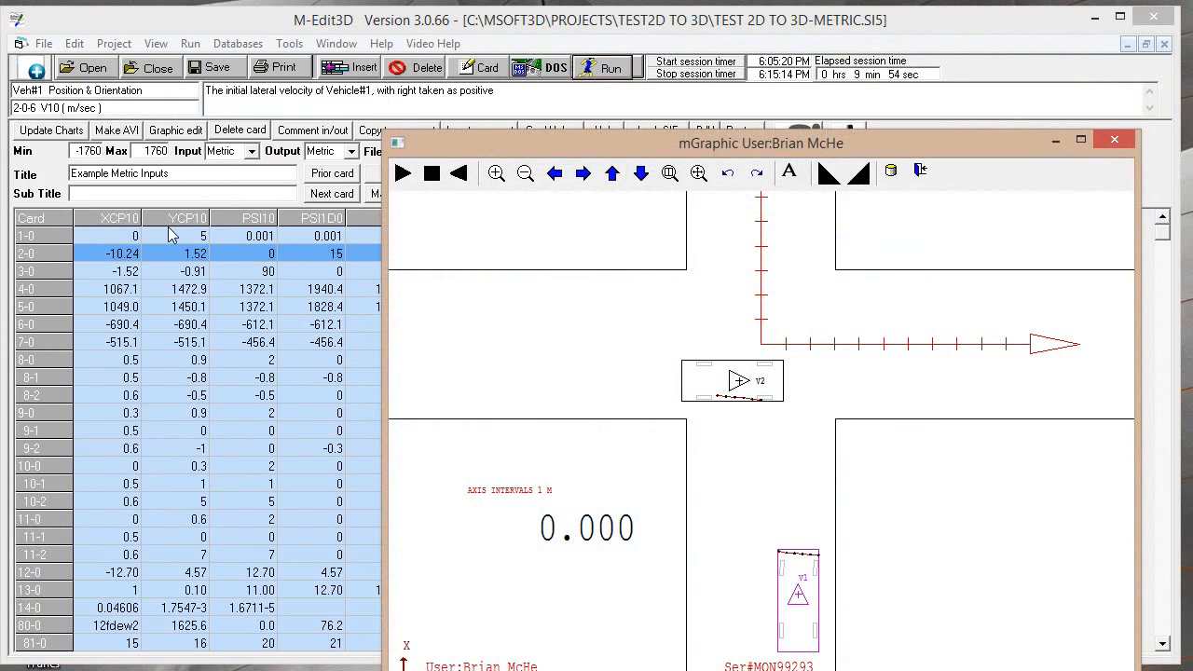
{"action": "left_click_drag", "start_coordinate": [582, 152], "coordinate": [335, 62]}
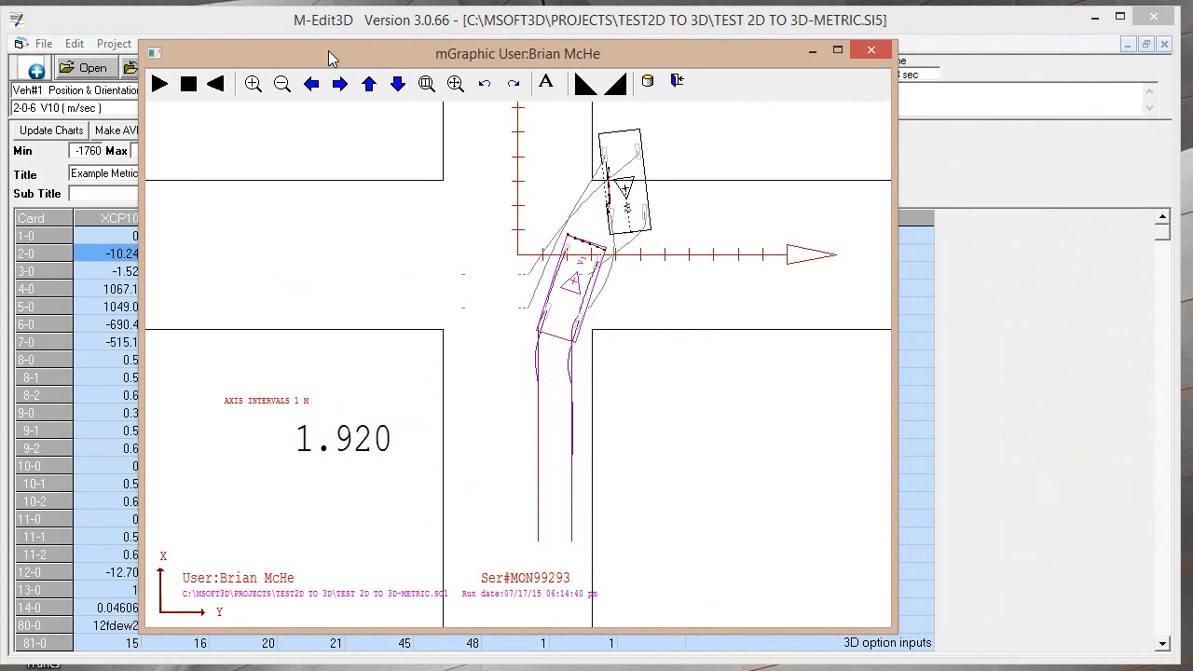
{"action": "key", "text": "Escape"}
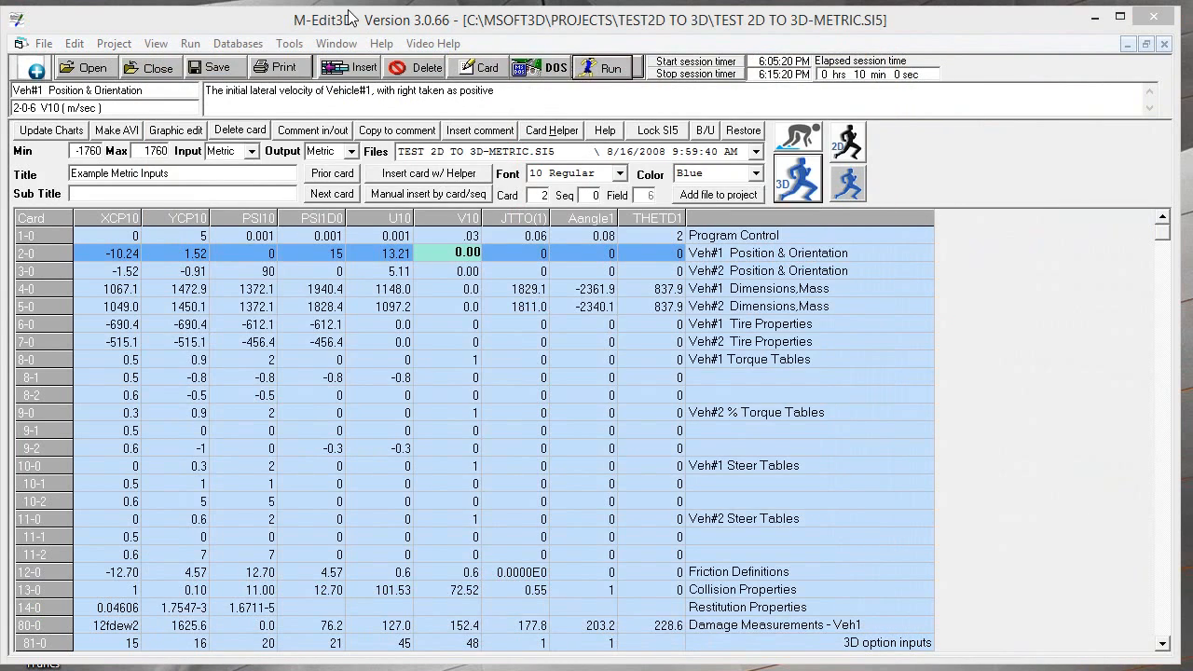
View the msmac Graphics display of collision, trajectory and damage results for the TEST 2D TO 3D-METRIC run, then close it
{"action": "left_click", "coordinate": [190, 43]}
{"action": "left_click", "coordinate": [223, 86]}
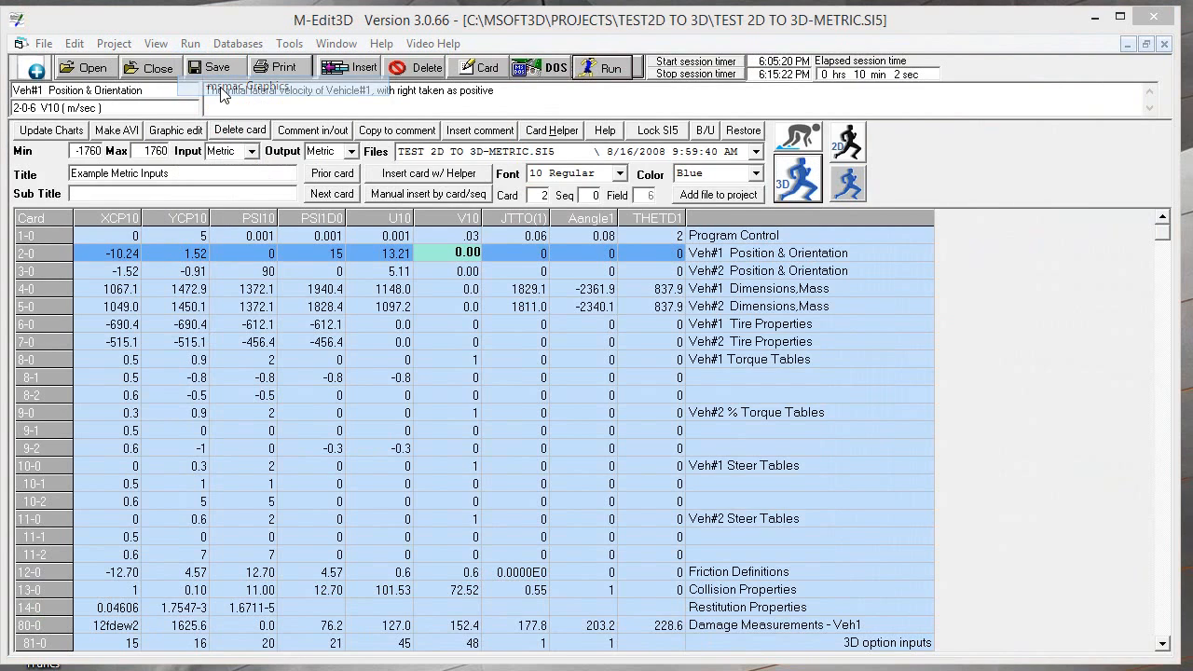
{"action": "left_click", "coordinate": [783, 516]}
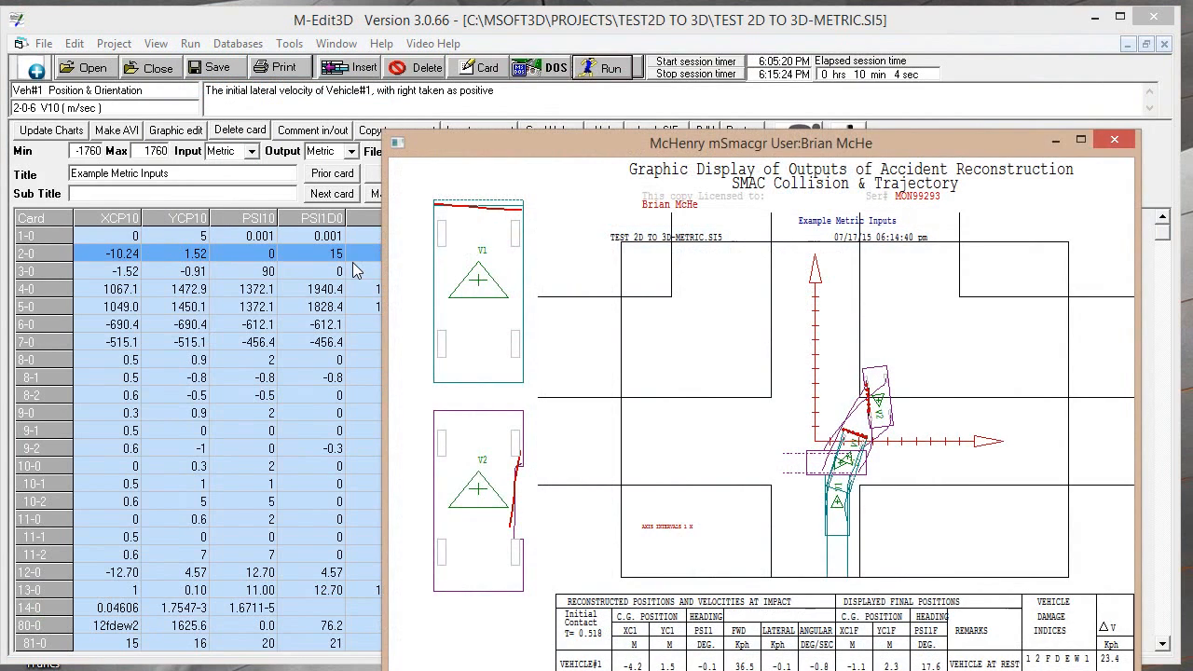
{"action": "left_click_drag", "start_coordinate": [549, 151], "coordinate": [294, 53]}
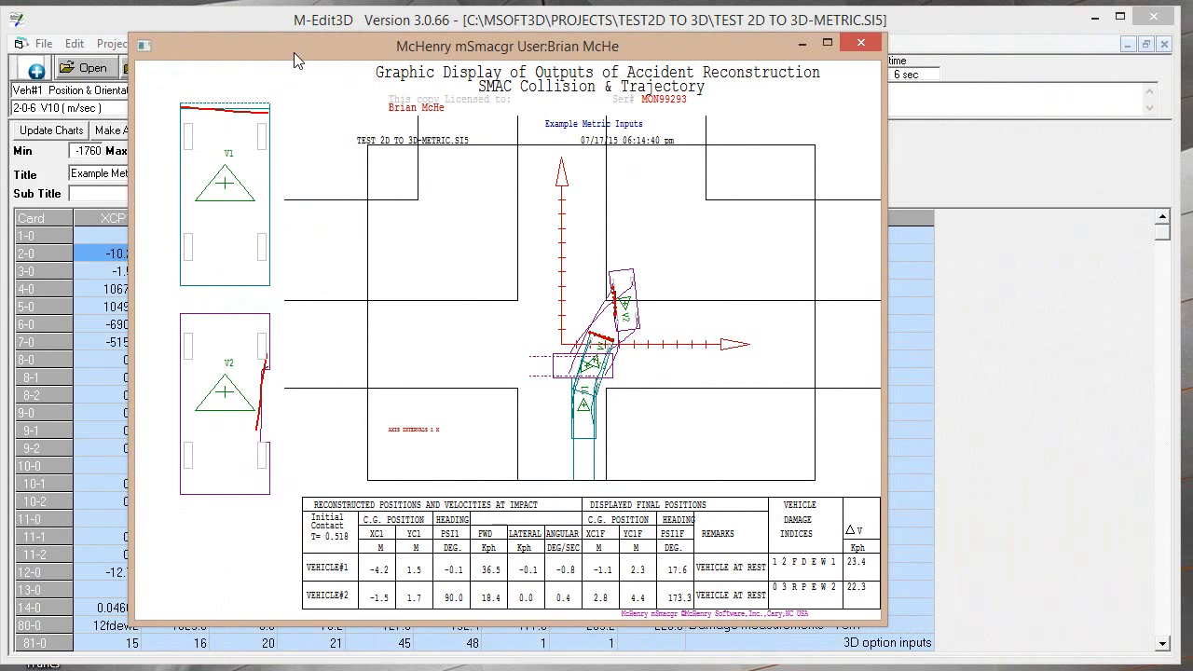
{"action": "key", "text": "Return"}
{"action": "key", "text": "Return"}
{"action": "key", "text": "Return"}
Replay the 2D simulation's collision in M-Smac3D Graphics and compare it with the 3D simulation's animation
{"action": "left_click", "coordinate": [849, 140]}
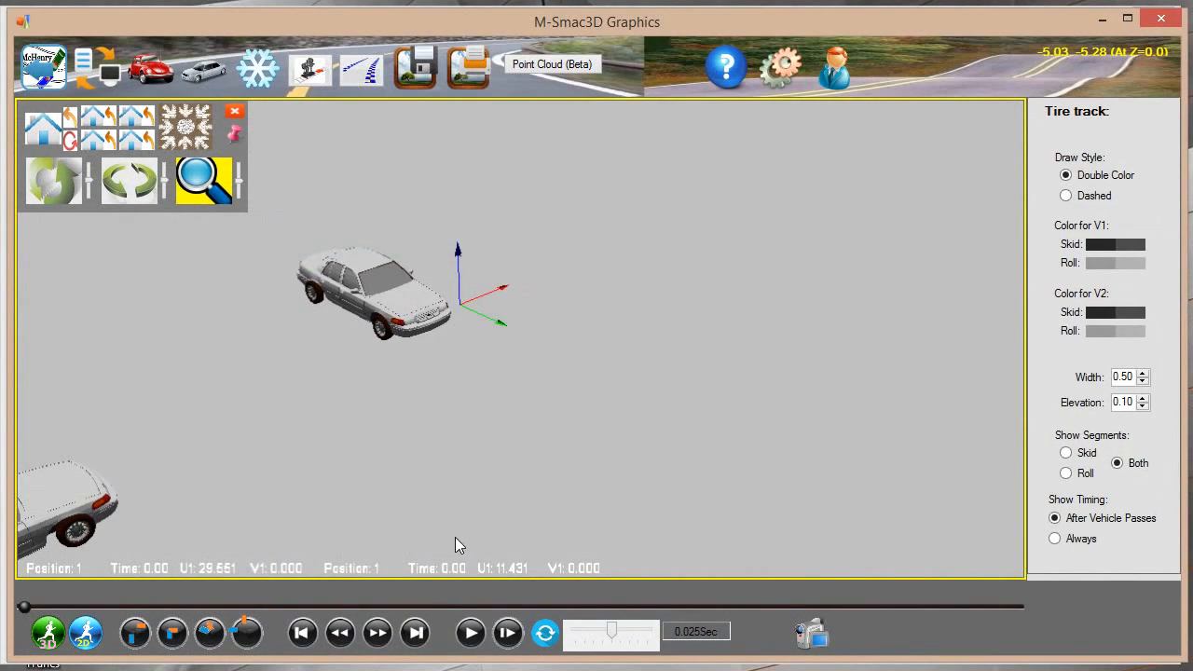
{"action": "left_click", "coordinate": [470, 633]}
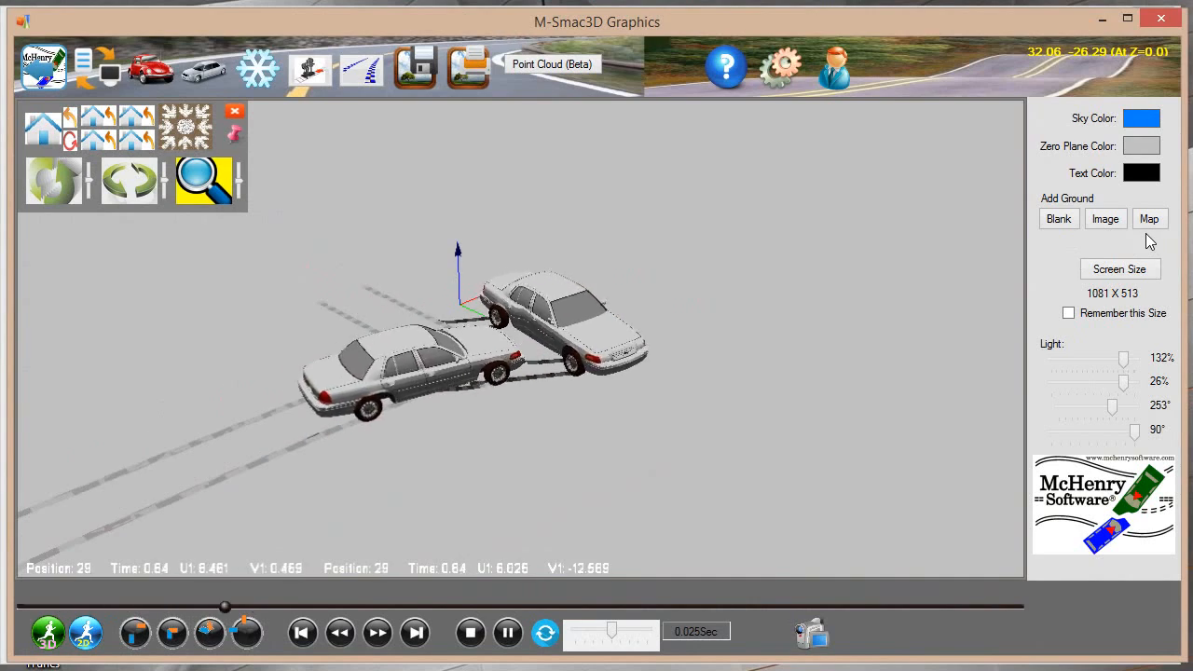
{"action": "left_click", "coordinate": [1162, 19]}
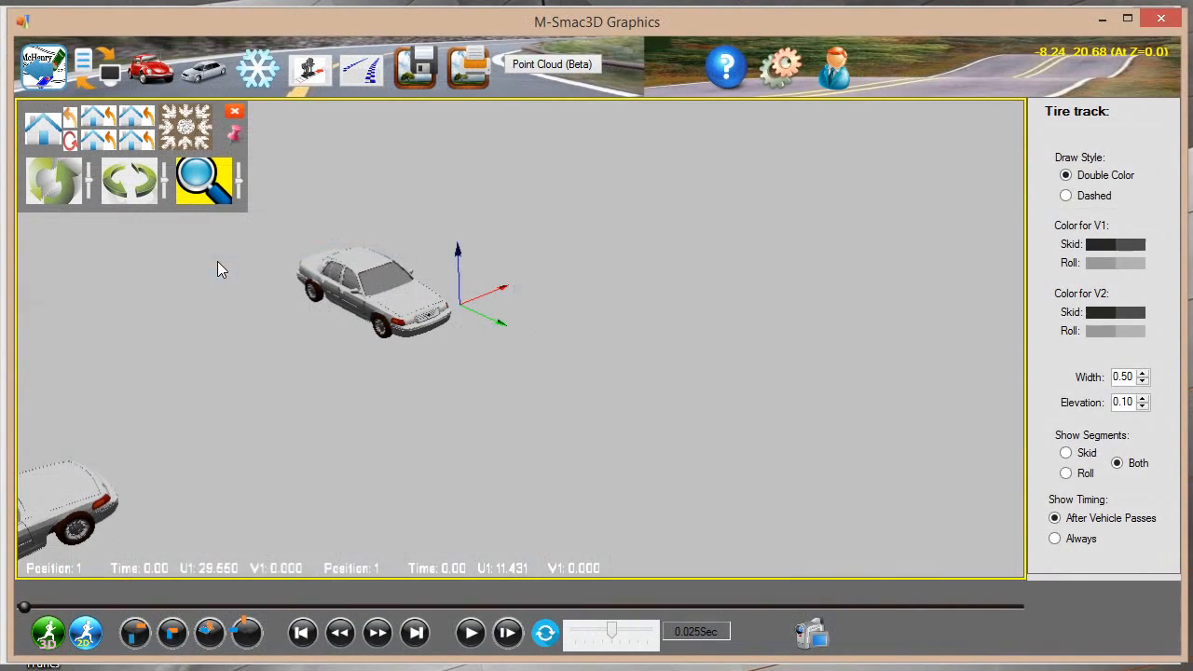
{"action": "left_click", "coordinate": [460, 614]}
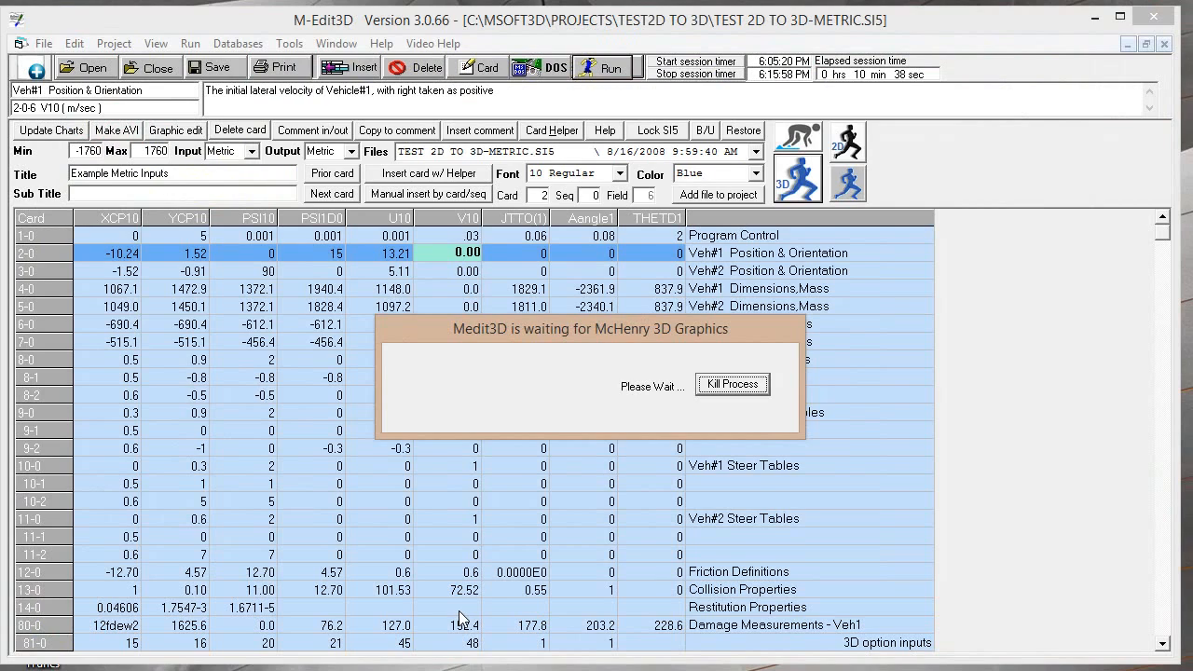